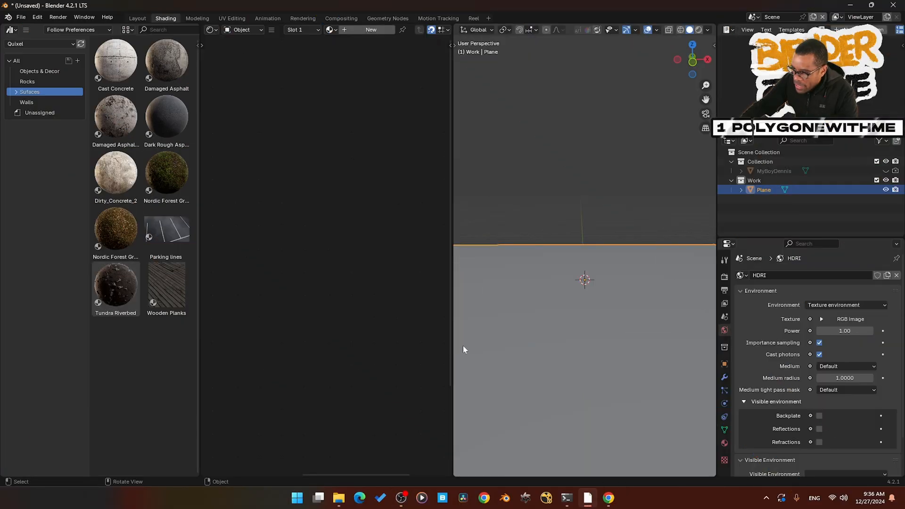
# Step: Apply the Tundra Riverbed material to the plane and widen the node editor over the asset library
pyautogui.moveTo(118, 281); pyautogui.dragTo(586, 342)
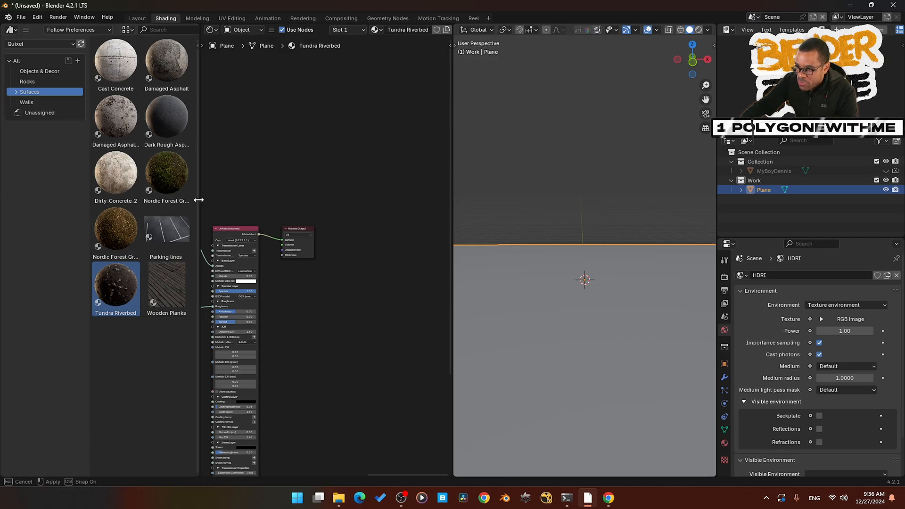
pyautogui.moveTo(199, 200); pyautogui.dragTo(140, 200)
pyautogui.moveTo(198, 251); pyautogui.dragTo(266, 200, button='middle')
pyautogui.scroll(-2, 264, 236)
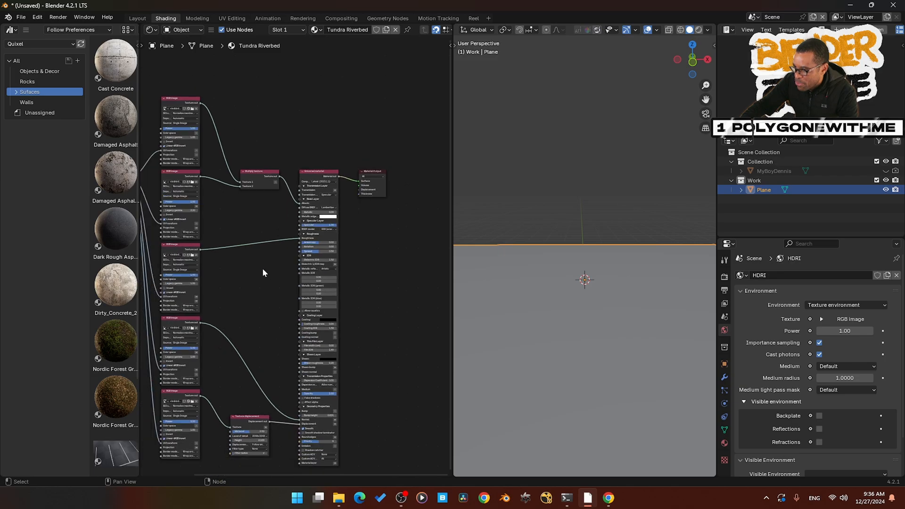
pyautogui.moveTo(263, 269); pyautogui.dragTo(313, 278, button='middle')
pyautogui.scroll(2, 308, 282)
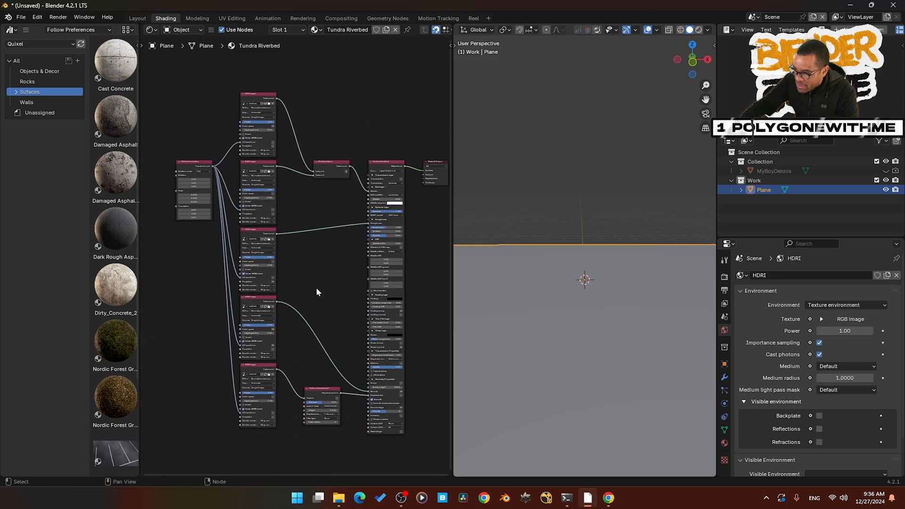
pyautogui.moveTo(140, 217); pyautogui.dragTo(15, 217)
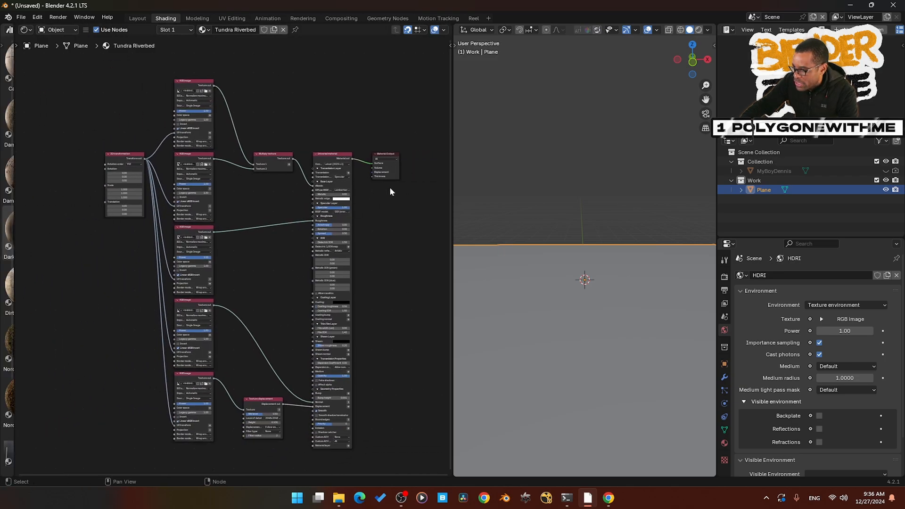
# Step: Show the viewport in rendered shading and set all three scale values of the 3D transformation node to 0.5
pyautogui.click(699, 30)
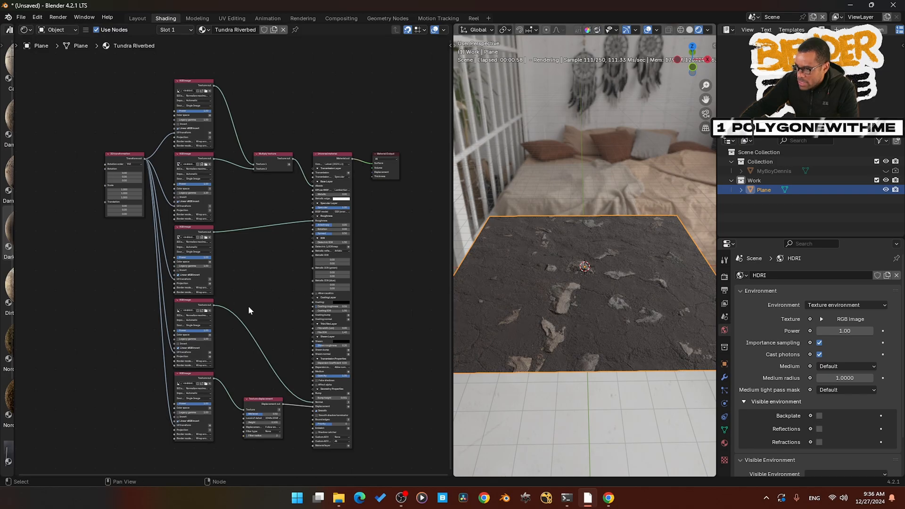
pyautogui.scroll(3, 259, 299)
pyautogui.scroll(1, 138, 246)
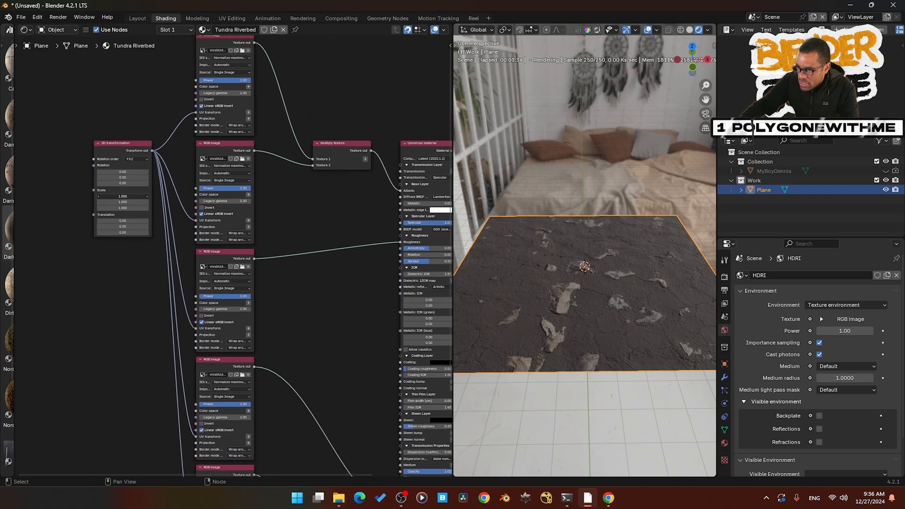
pyautogui.moveTo(123, 196); pyautogui.dragTo(123, 208)
pyautogui.write('.5')
pyautogui.press('Return')
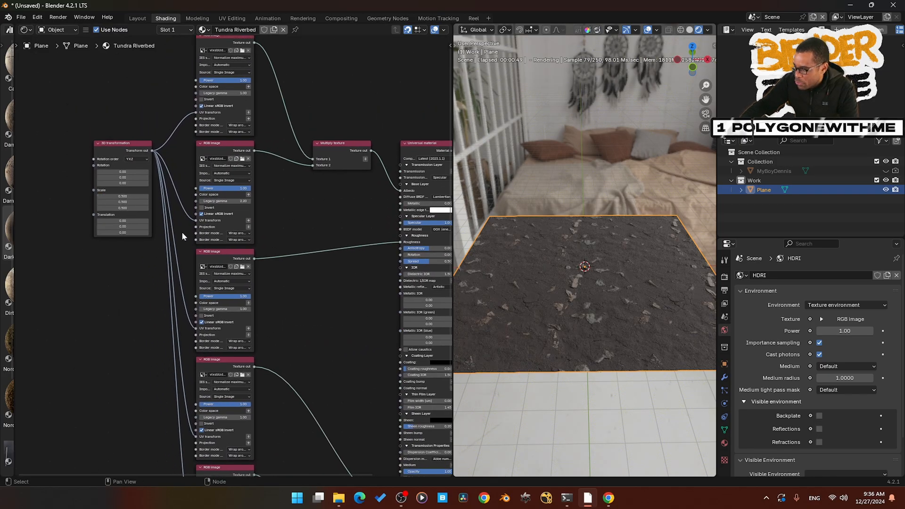
pyautogui.moveTo(660, 370); pyautogui.dragTo(612, 320, button='middle')
pyautogui.scroll(2, 612, 325)
pyautogui.scroll(-4, 270, 251)
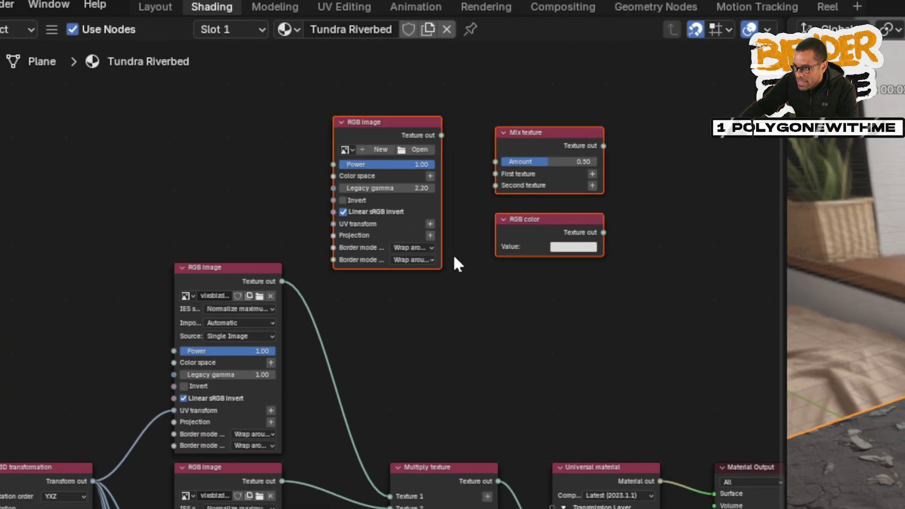
# Step: Spread out the Universal material, loose RGB image, Mix texture and RGB color nodes to make room beside the Multiply texture node
pyautogui.scroll(1, 454, 257)
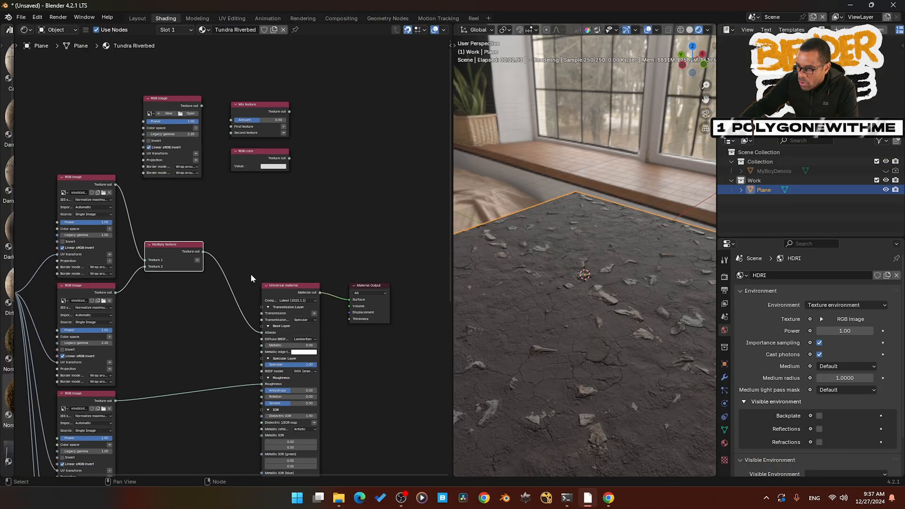
pyautogui.moveTo(250, 273); pyautogui.dragTo(196, 256, button='middle')
pyautogui.moveTo(212, 236); pyautogui.dragTo(337, 344)
pyautogui.moveTo(253, 276); pyautogui.dragTo(399, 269)
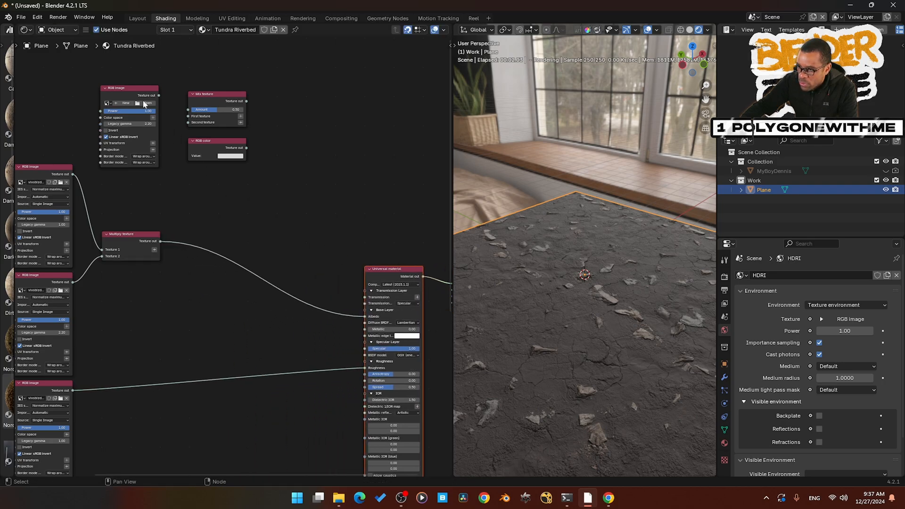
pyautogui.moveTo(137, 91); pyautogui.dragTo(261, 160)
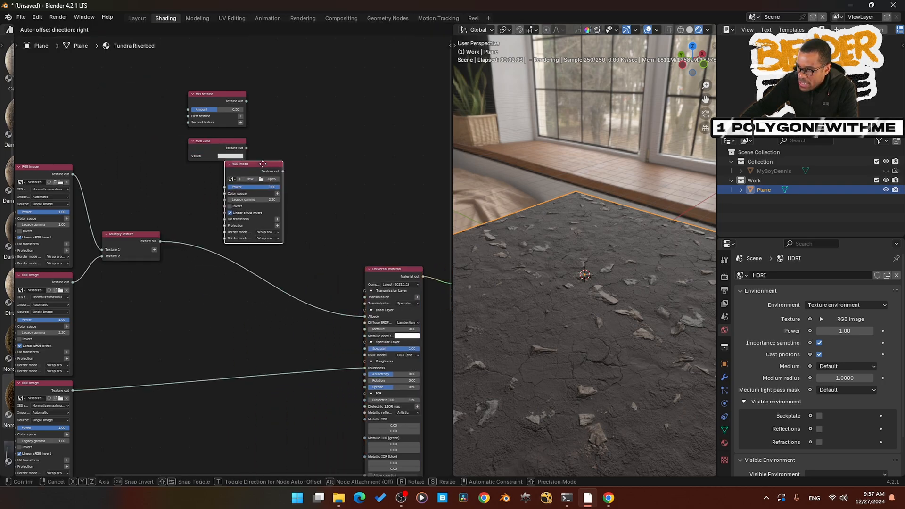
pyautogui.moveTo(217, 137); pyautogui.dragTo(322, 80)
pyautogui.keyDown('shift'); pyautogui.click(210, 142); pyautogui.keyUp('shift')
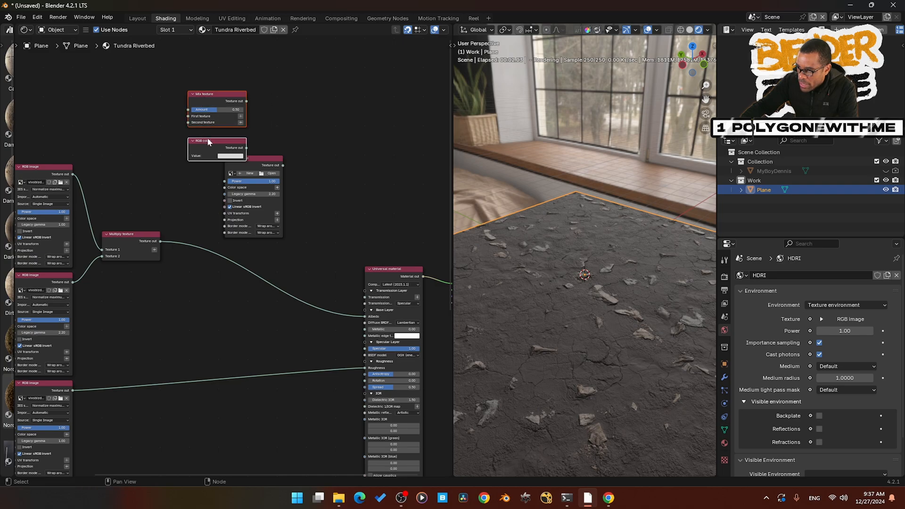
pyautogui.moveTo(210, 141); pyautogui.dragTo(316, 106)
pyautogui.moveTo(123, 183); pyautogui.dragTo(140, 177, button='middle')
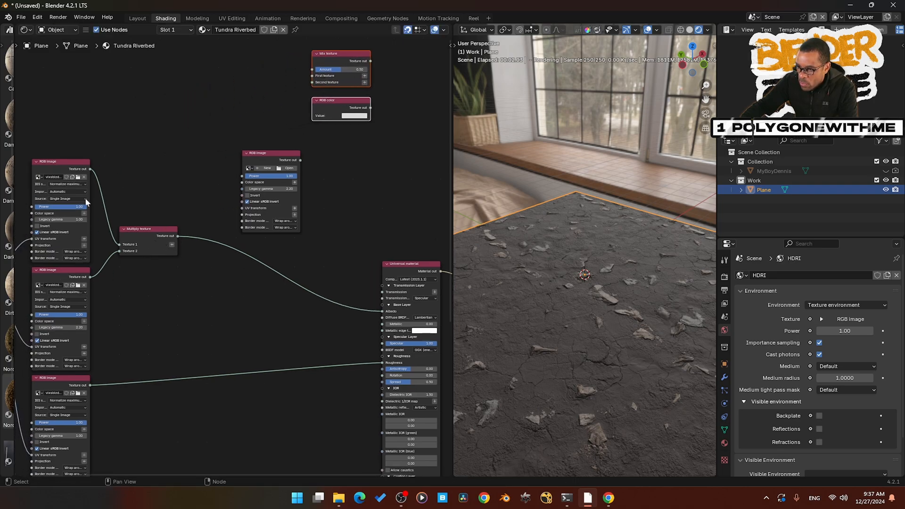
# Step: Place the Mix texture node after Multiply texture, connecting Multiply texture to First texture and the empty RGB image to Amount
pyautogui.moveTo(178, 235); pyautogui.dragTo(190, 231)
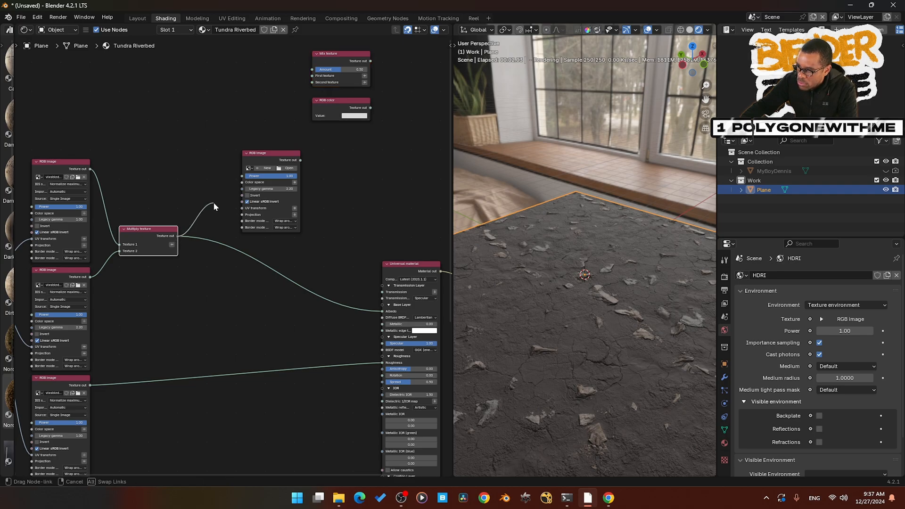
pyautogui.moveTo(213, 203); pyautogui.dragTo(255, 124)
pyautogui.moveTo(334, 53); pyautogui.dragTo(322, 201)
pyautogui.moveTo(178, 236); pyautogui.dragTo(202, 234)
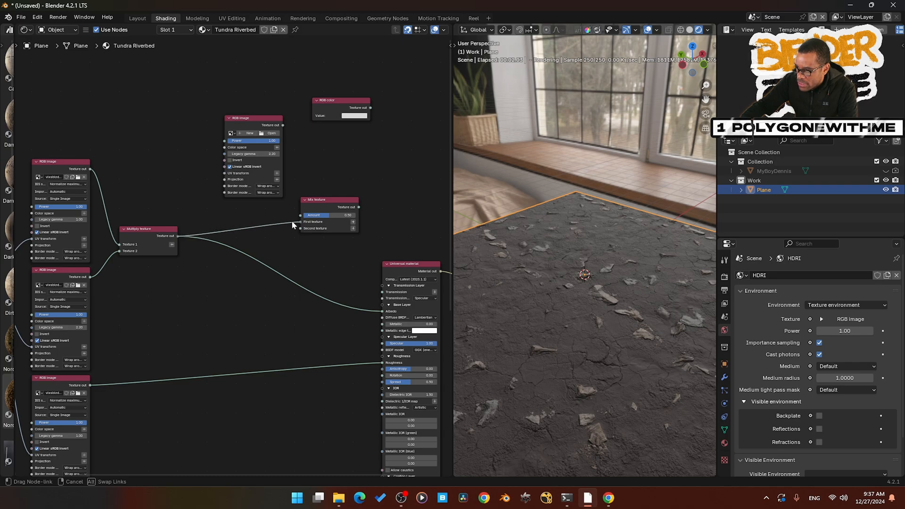
pyautogui.moveTo(302, 223); pyautogui.dragTo(308, 210)
pyautogui.moveTo(264, 127); pyautogui.dragTo(297, 179)
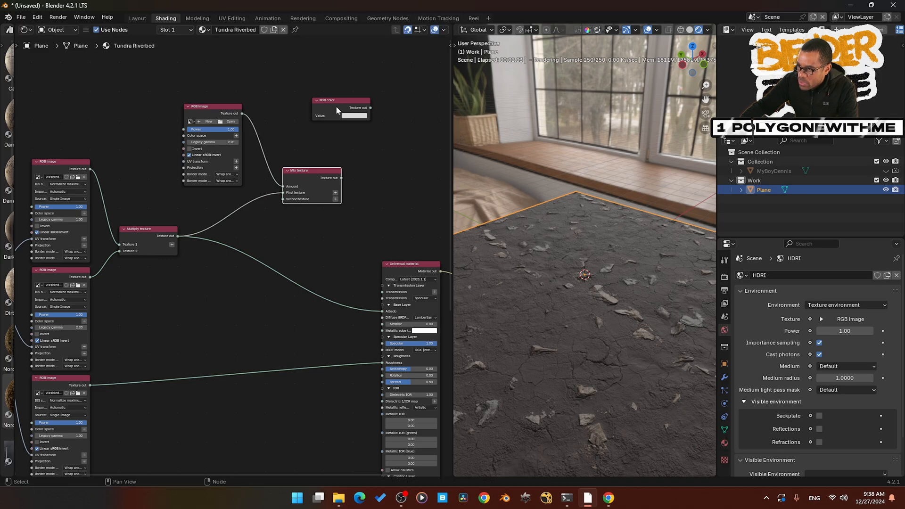
# Step: Connect RGB color to the Mix texture's Second texture and the Mix texture output to the Universal material's Albedo
pyautogui.moveTo(336, 105); pyautogui.dragTo(277, 202)
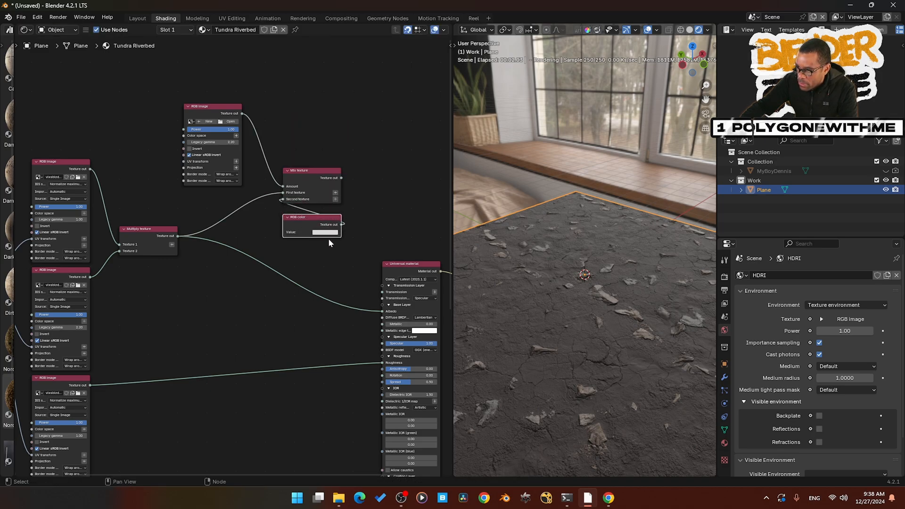
pyautogui.moveTo(330, 240); pyautogui.dragTo(277, 234, button='middle')
pyautogui.scroll(2, 288, 236)
pyautogui.moveTo(239, 152); pyautogui.dragTo(286, 364)
pyautogui.moveTo(253, 288); pyautogui.dragTo(289, 331, button='middle')
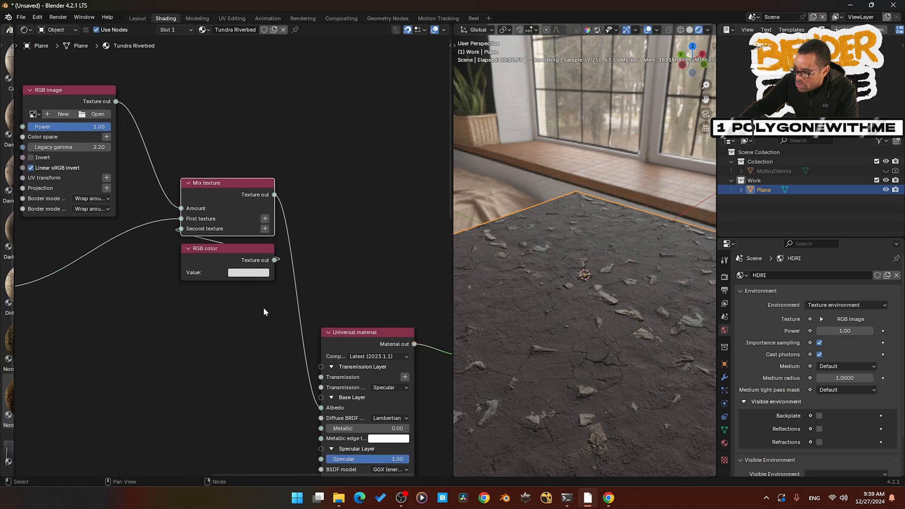
pyautogui.moveTo(318, 205); pyautogui.dragTo(367, 220, button='middle')
pyautogui.moveTo(367, 220); pyautogui.dragTo(376, 218, button='middle')
pyautogui.scroll(-1, 376, 217)
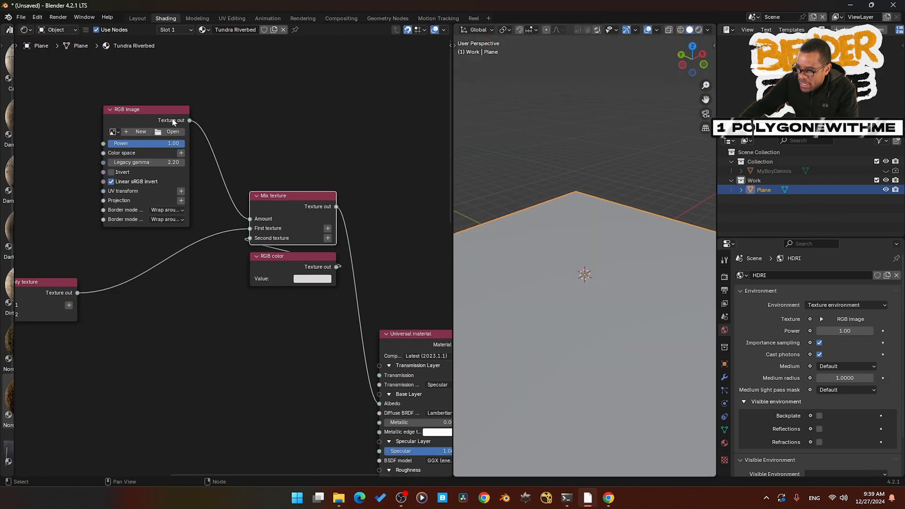
# Step: Create a blank black 1024 x 1024 px image named "water" in the empty RGB image node
pyautogui.moveTo(161, 117); pyautogui.dragTo(169, 100)
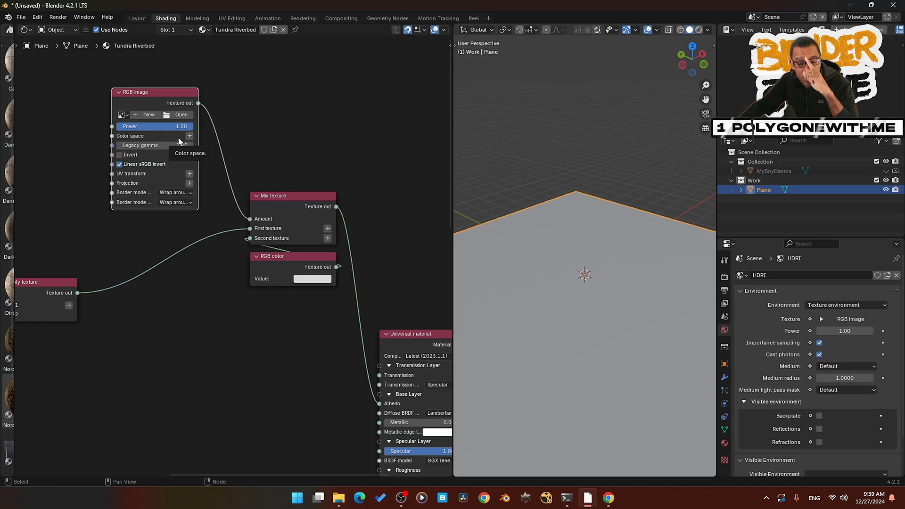
pyautogui.scroll(2, 188, 121)
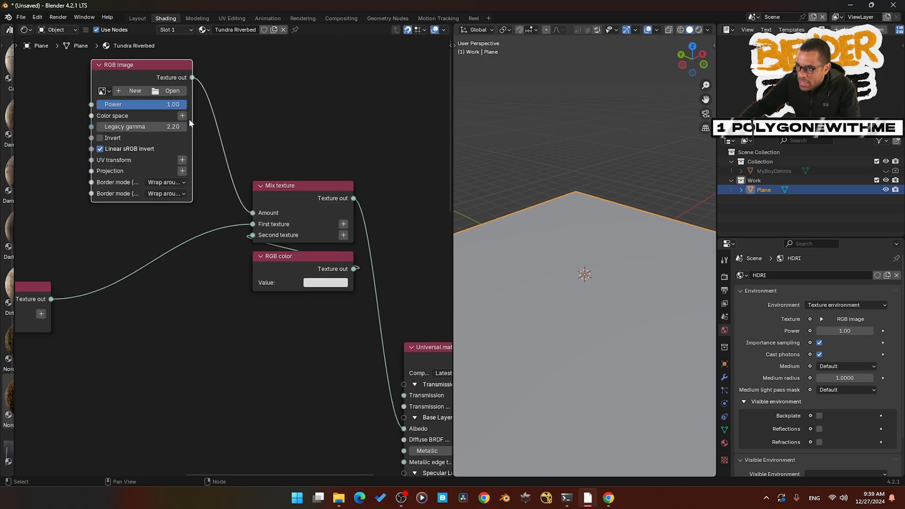
pyautogui.moveTo(206, 158); pyautogui.dragTo(287, 250, button='middle')
pyautogui.click(198, 159)
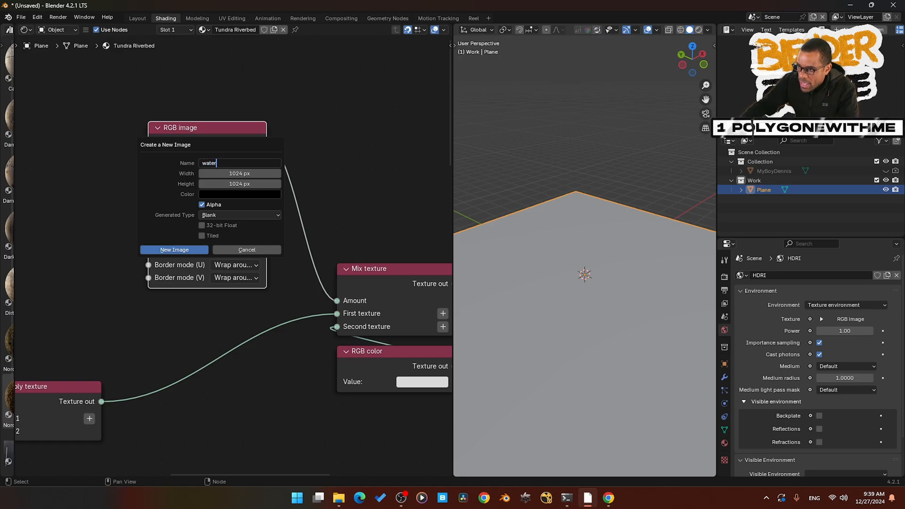
pyautogui.press('Return')
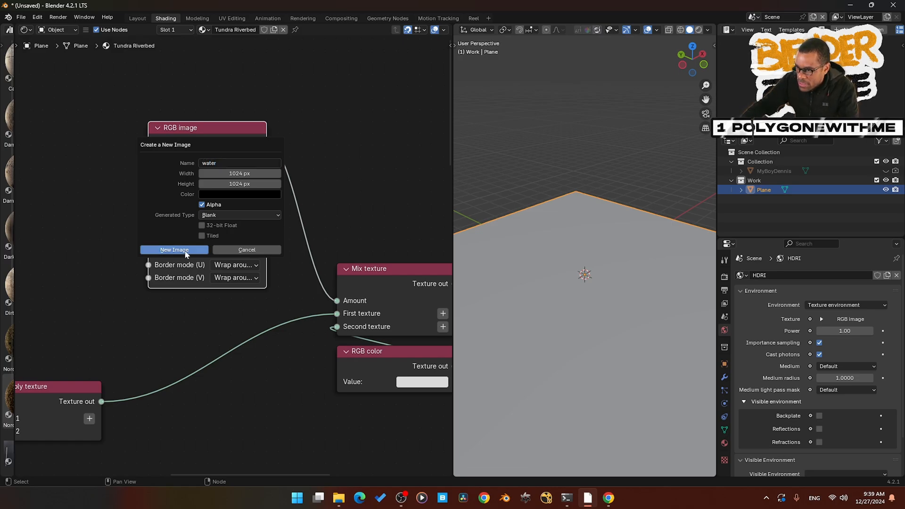
pyautogui.click(181, 250)
# Step: Set the water image of the RGB image node as the one used for viewport painting
pyautogui.scroll(3, 217, 248)
pyautogui.moveTo(195, 222); pyautogui.dragTo(236, 269, button='middle')
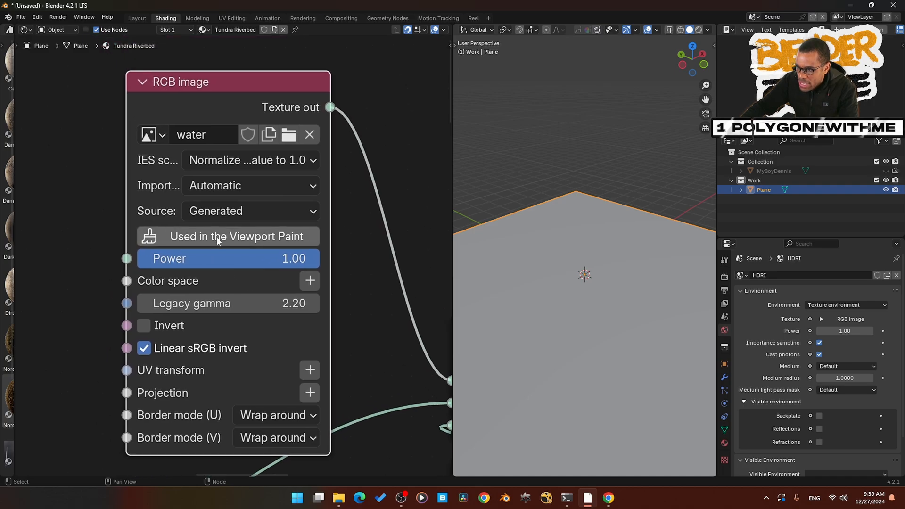
pyautogui.click(256, 244)
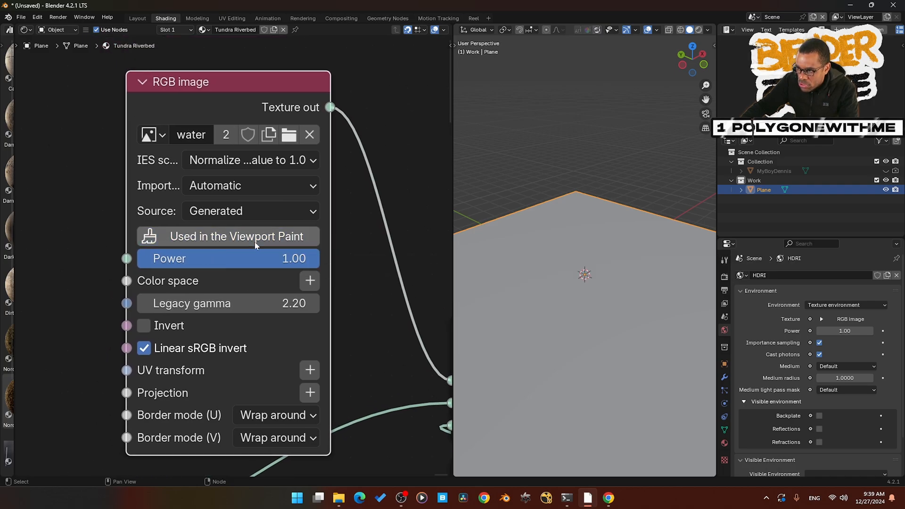
pyautogui.scroll(-3, 253, 242)
pyautogui.moveTo(283, 311); pyautogui.dragTo(199, 250, button='middle')
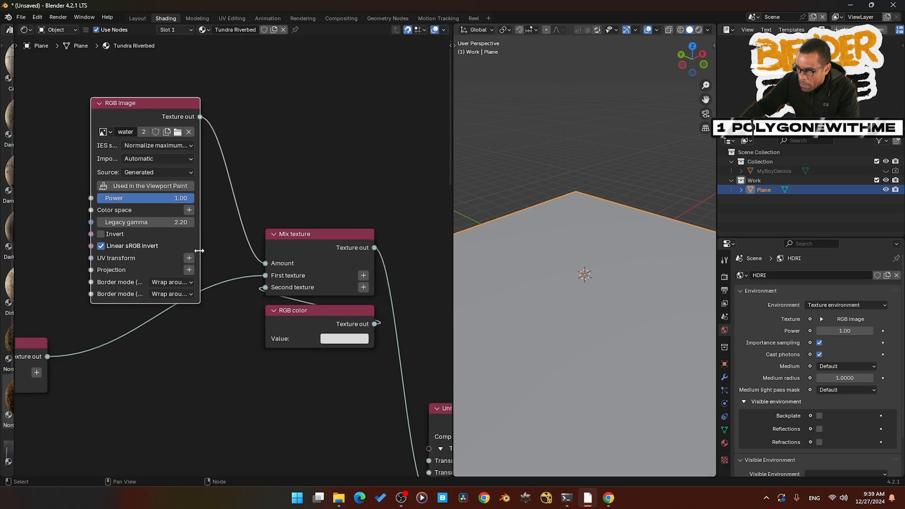
# Step: Enlarge the 3D viewport and switch the plane to Texture Paint mode, undoing the test stroke
pyautogui.moveTo(452, 264); pyautogui.dragTo(393, 263)
pyautogui.moveTo(474, 279); pyautogui.dragTo(508, 333, button='middle')
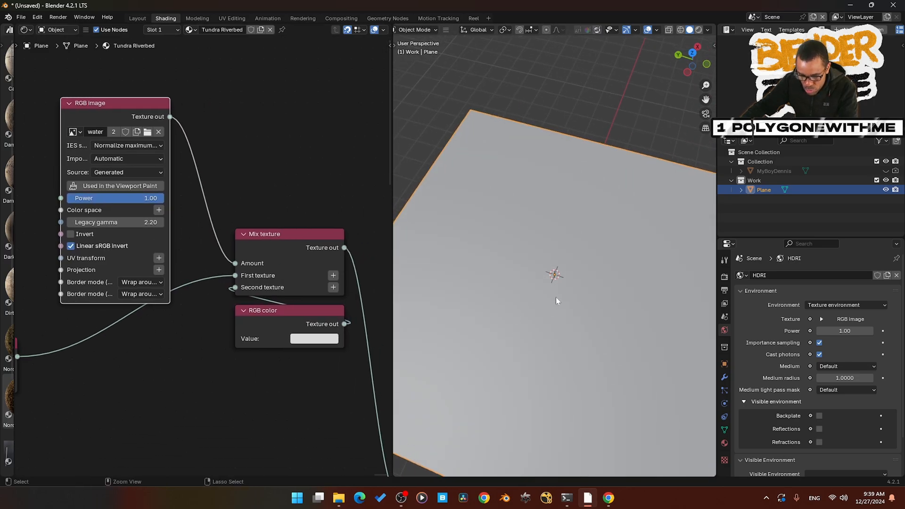
pyautogui.hotkey('ctrl', 'Tab')
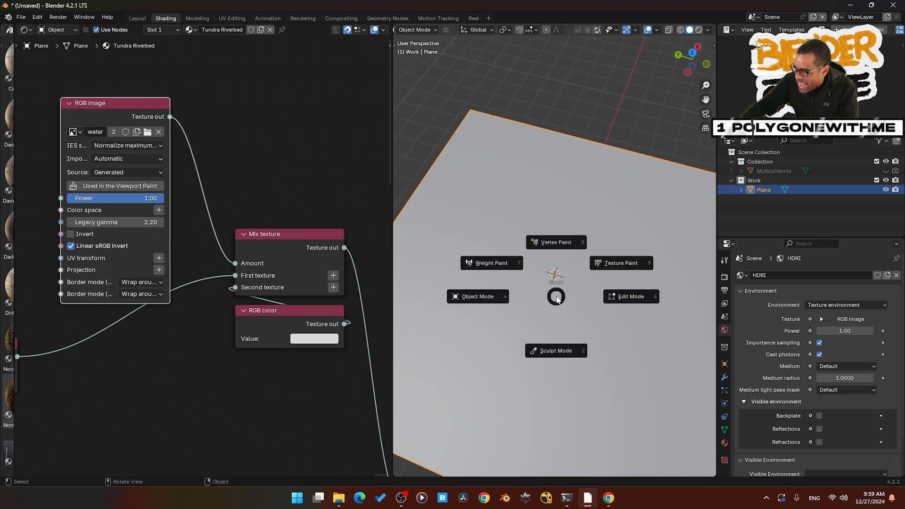
pyautogui.click(612, 267)
pyautogui.moveTo(561, 248)
pyautogui.mouseDown()
pyautogui.moveTo(481, 323)
pyautogui.moveTo(605, 398)
pyautogui.moveTo(542, 326)
pyautogui.moveTo(551, 324)
pyautogui.mouseUp()
pyautogui.hotkey('ctrl', 'z')
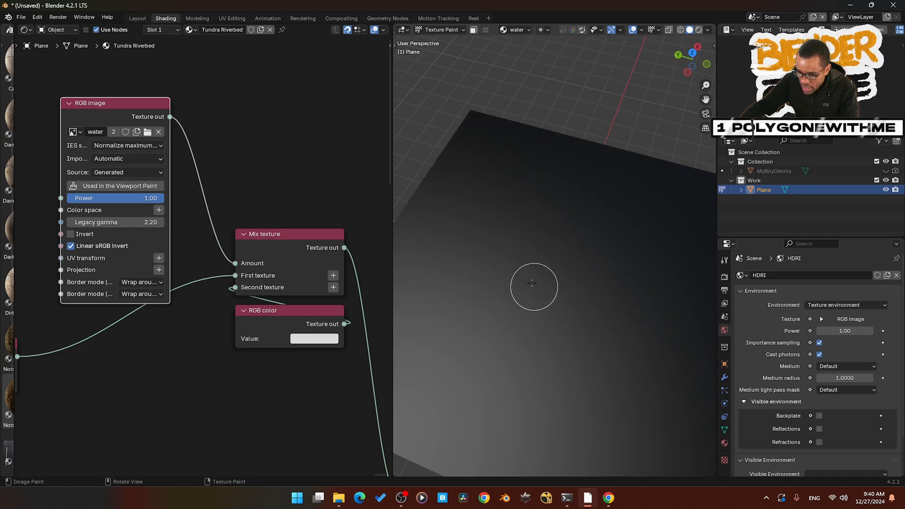
# Step: Enlarge the texture paint brush and adjust its strength
pyautogui.press('f')
pyautogui.click(549, 294)
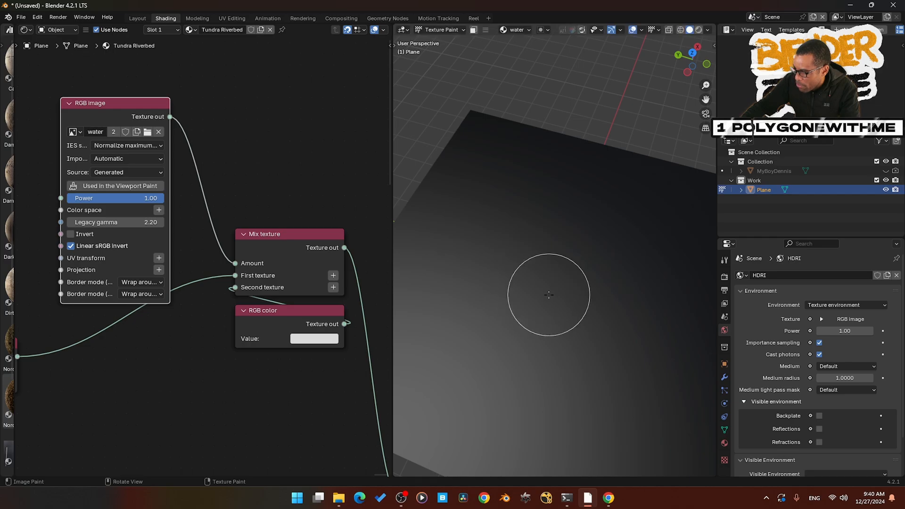
pyautogui.hotkey('shift', 'f')
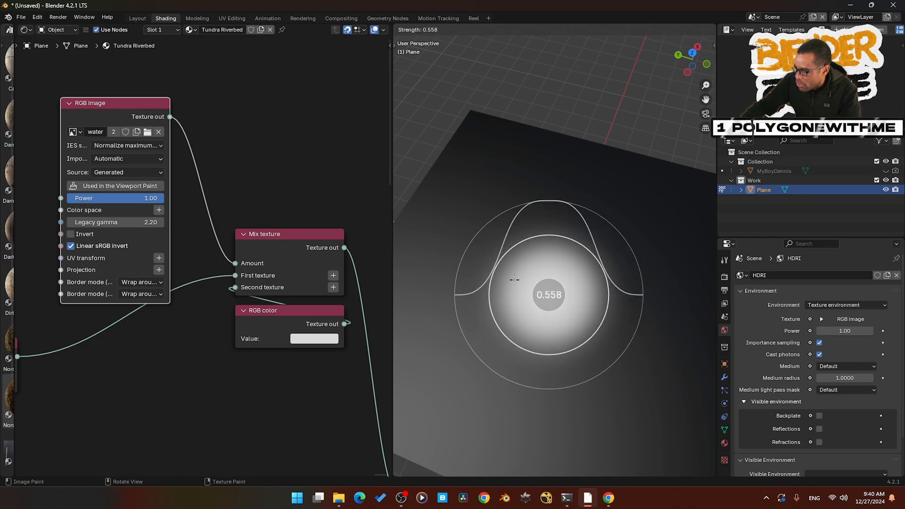
pyautogui.click(522, 284)
# Step: Paint a round white patch at the plane's centre and a curved patch on either side, and switch to rendered shading
pyautogui.moveTo(542, 286)
pyautogui.mouseDown()
pyautogui.moveTo(531, 292)
pyautogui.moveTo(549, 287)
pyautogui.moveTo(551, 271)
pyautogui.moveTo(558, 287)
pyautogui.moveTo(530, 271)
pyautogui.moveTo(545, 299)
pyautogui.moveTo(537, 259)
pyautogui.moveTo(543, 318)
pyautogui.moveTo(555, 293)
pyautogui.mouseUp()
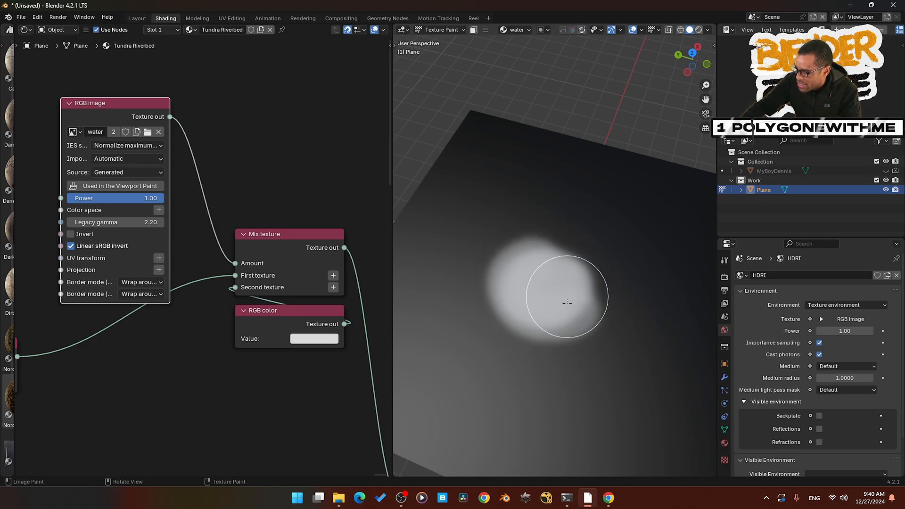
pyautogui.moveTo(530, 399)
pyautogui.mouseDown()
pyautogui.moveTo(624, 396)
pyautogui.moveTo(657, 359)
pyautogui.moveTo(529, 398)
pyautogui.moveTo(645, 393)
pyautogui.moveTo(651, 356)
pyautogui.mouseUp()
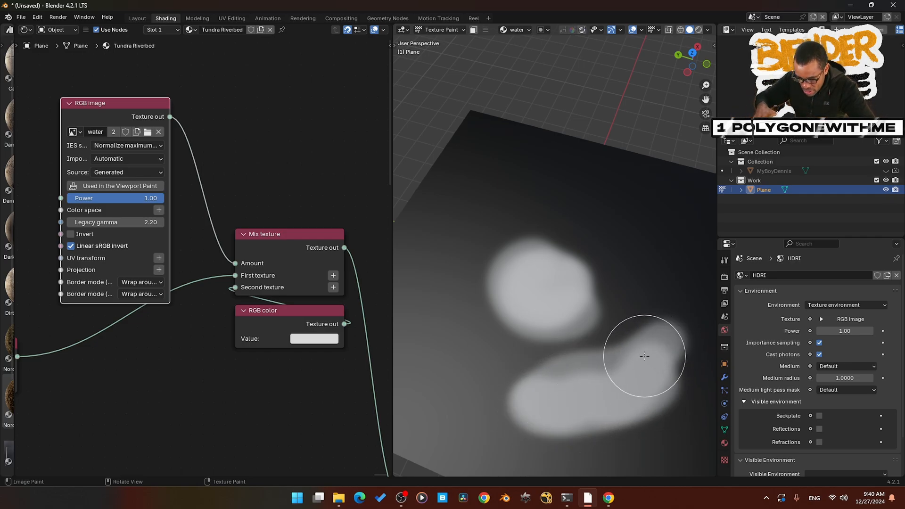
pyautogui.moveTo(643, 356)
pyautogui.mouseDown()
pyautogui.moveTo(638, 373)
pyautogui.moveTo(573, 394)
pyautogui.moveTo(618, 386)
pyautogui.mouseUp()
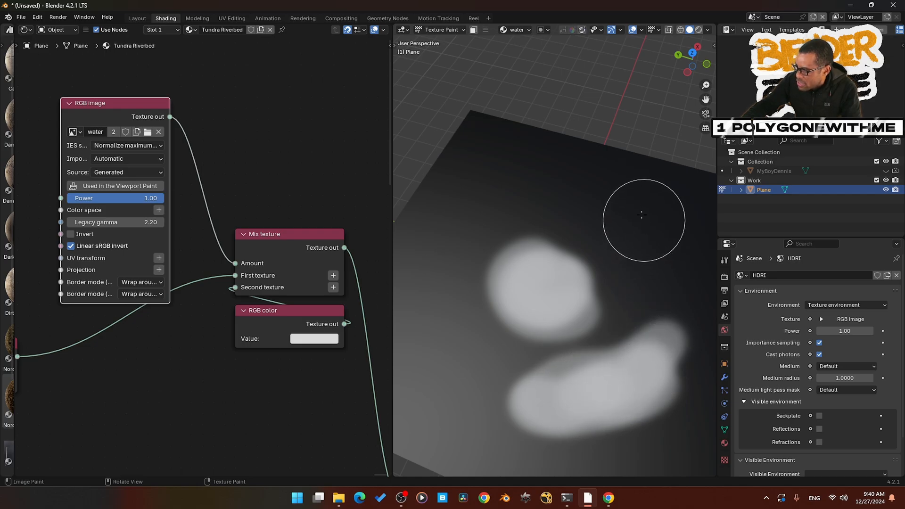
pyautogui.moveTo(638, 214)
pyautogui.mouseDown()
pyautogui.moveTo(610, 194)
pyautogui.moveTo(530, 169)
pyautogui.moveTo(501, 177)
pyautogui.moveTo(624, 210)
pyautogui.moveTo(513, 178)
pyautogui.moveTo(542, 211)
pyautogui.moveTo(477, 206)
pyautogui.moveTo(550, 177)
pyautogui.moveTo(622, 207)
pyautogui.mouseUp()
pyautogui.moveTo(562, 355); pyautogui.dragTo(546, 337, button='middle')
pyautogui.scroll(-1, 278, 301)
pyautogui.click(698, 30)
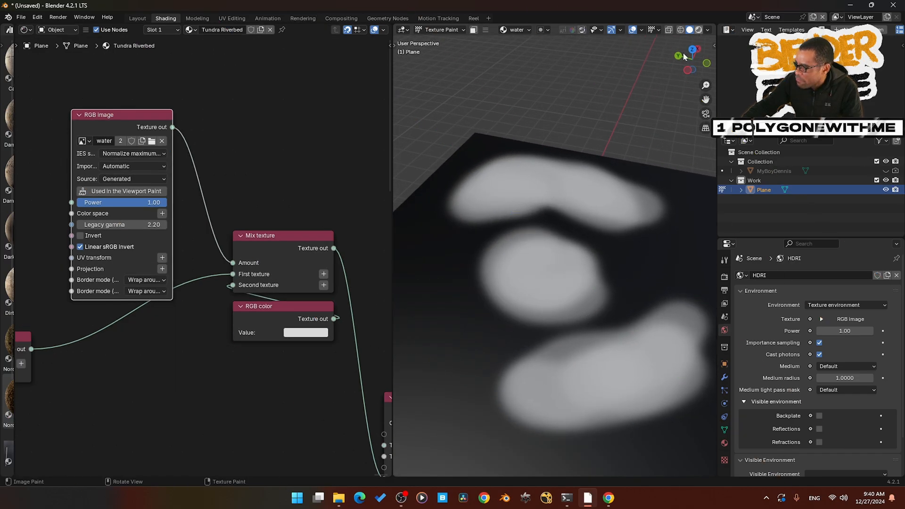
# Step: Add a general Texture Paint workspace to the project
pyautogui.moveTo(555, 292); pyautogui.dragTo(545, 303, button='middle')
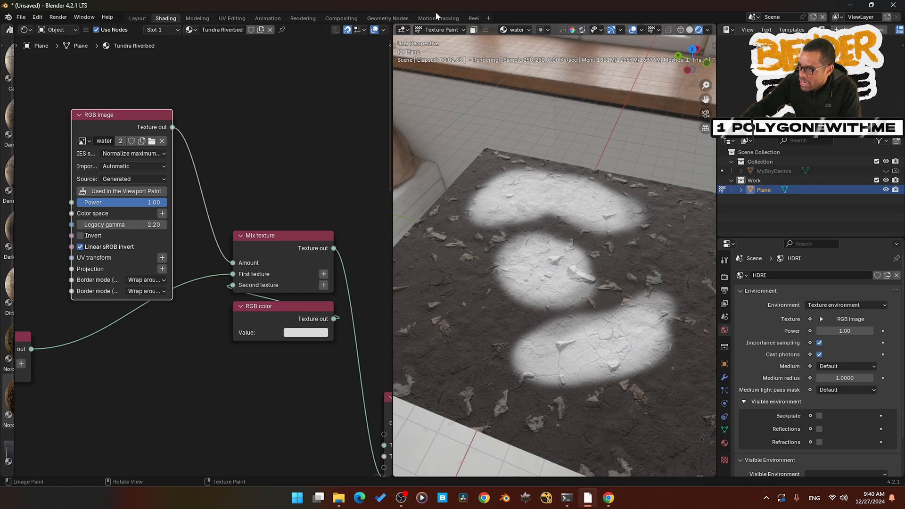
pyautogui.click(486, 17)
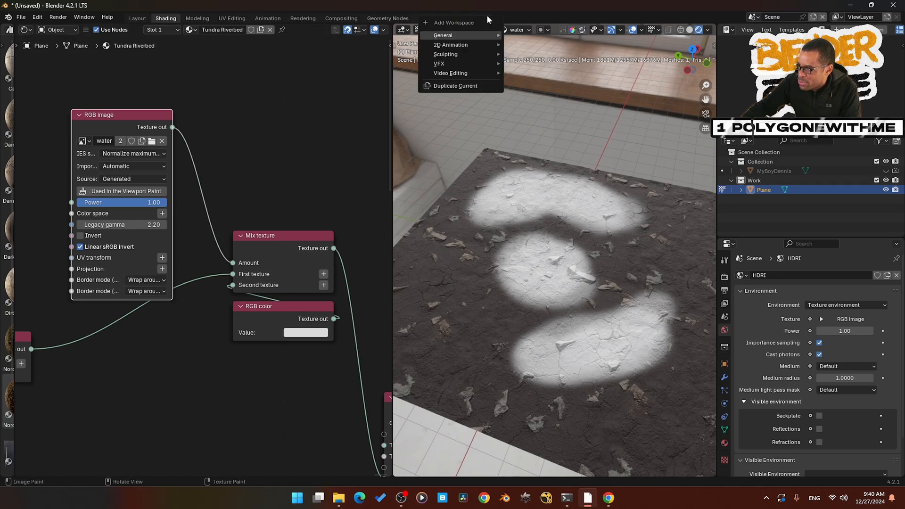
pyautogui.moveTo(478, 36)
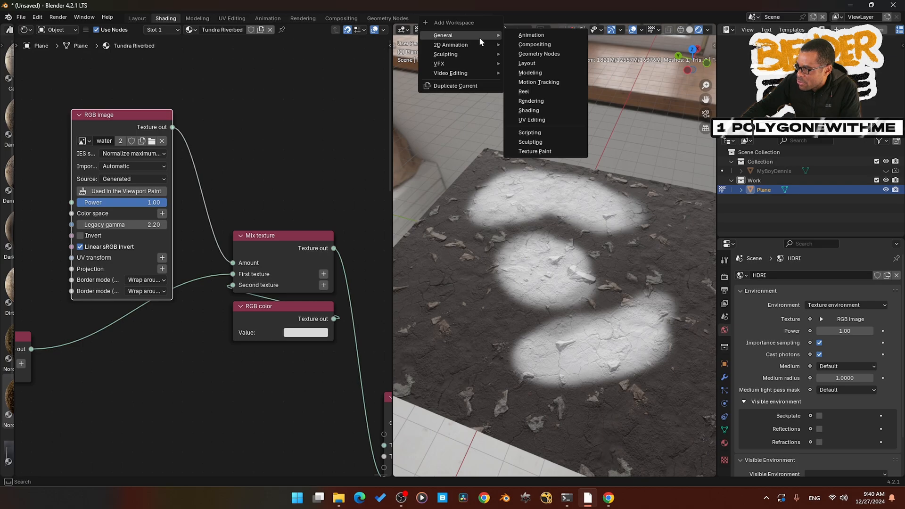
pyautogui.click(544, 151)
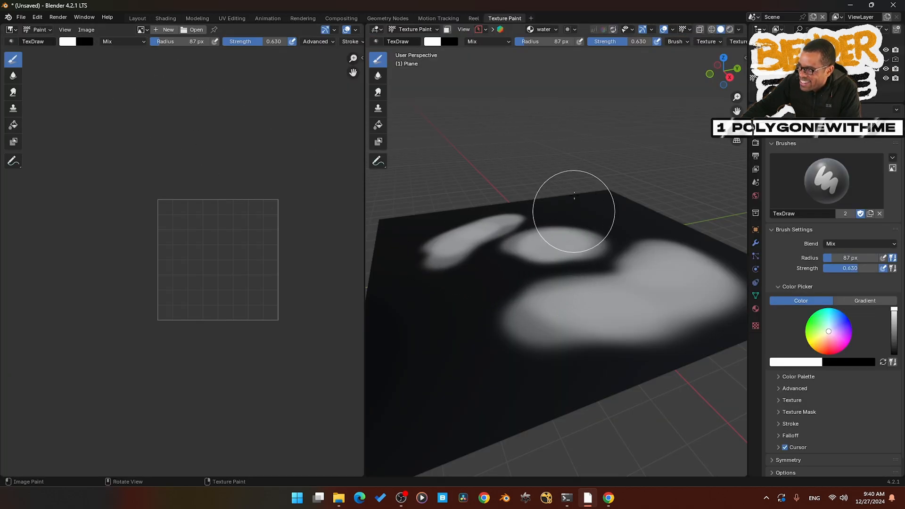
# Step: Return to the Layout workspace and undo all white strokes painted on the plane
pyautogui.click(137, 18)
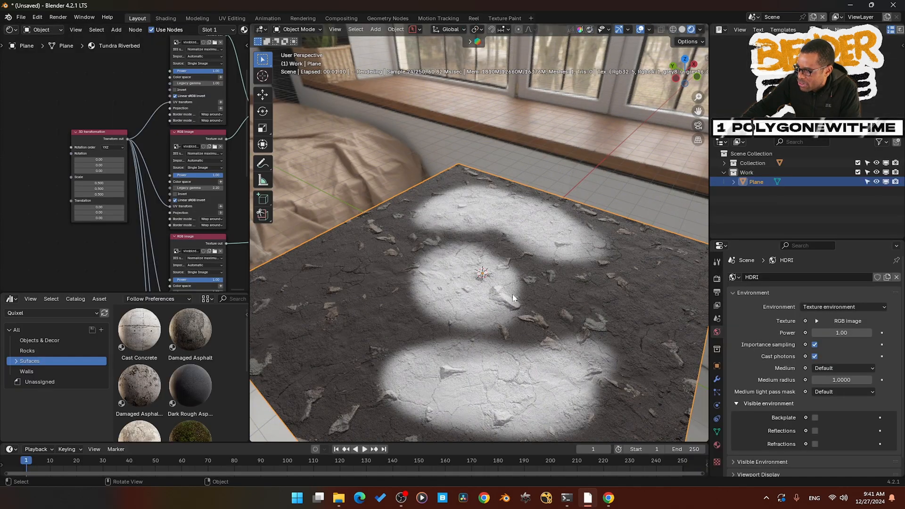
pyautogui.hotkey('ctrl', 'z')
pyautogui.hotkey('ctrl', 'z')
pyautogui.hotkey('ctrl', 'z')
pyautogui.hotkey('ctrl', 'z')
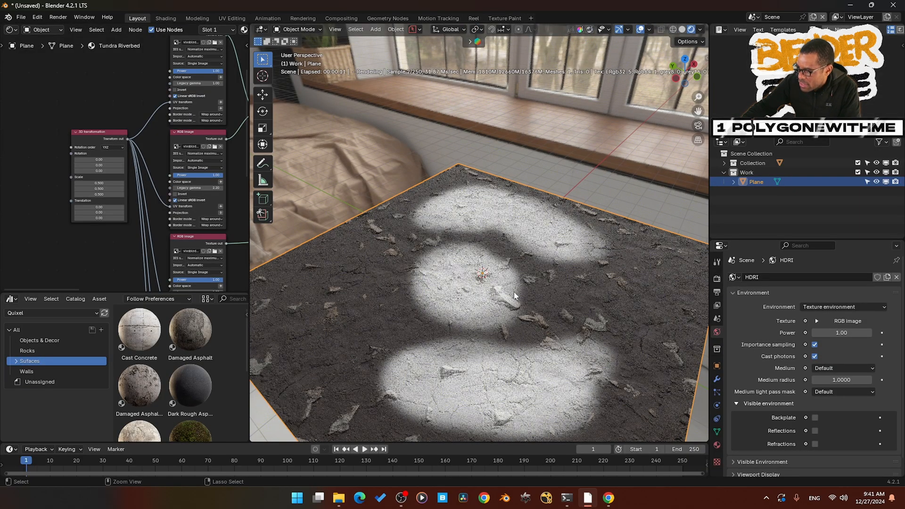
pyautogui.hotkey('ctrl', 'z')
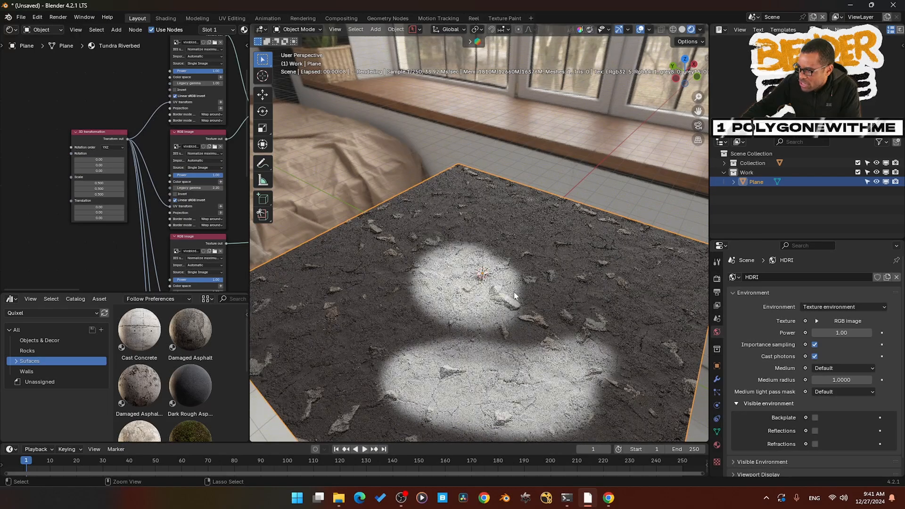
pyautogui.hotkey('ctrl', 'z')
pyautogui.hotkey('ctrl', 'z')
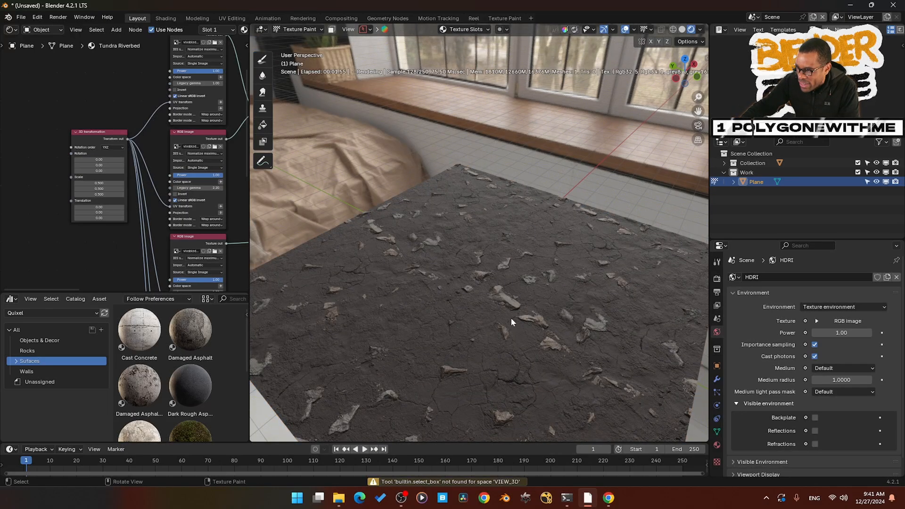
# Step: Find the RGB image node holding the water image and set that image as used in the viewport paint
pyautogui.moveTo(133, 101); pyautogui.dragTo(69, 186, button='middle')
pyautogui.scroll(2, 86, 166)
pyautogui.scroll(-1, 84, 163)
pyautogui.moveTo(170, 125); pyautogui.dragTo(98, 163, button='middle')
pyautogui.moveTo(164, 160); pyautogui.dragTo(59, 208, button='middle')
pyautogui.scroll(7, 59, 208)
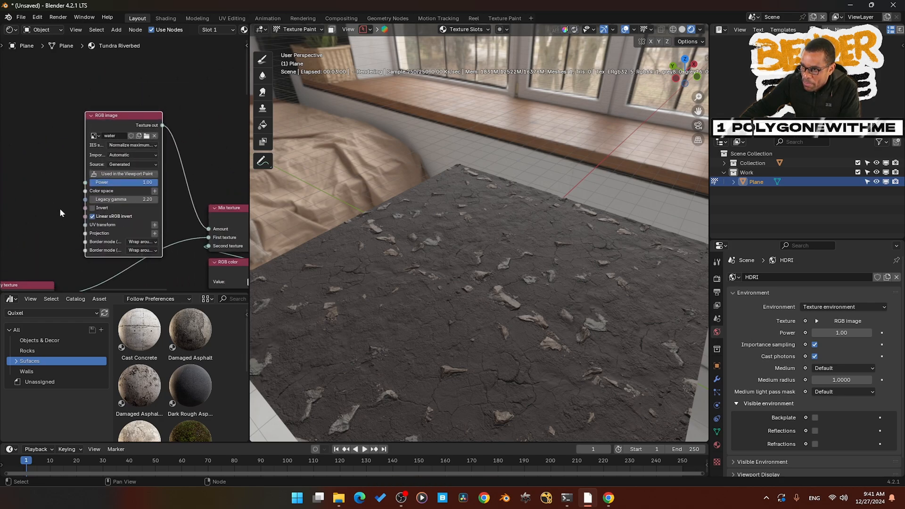
pyautogui.click(118, 179)
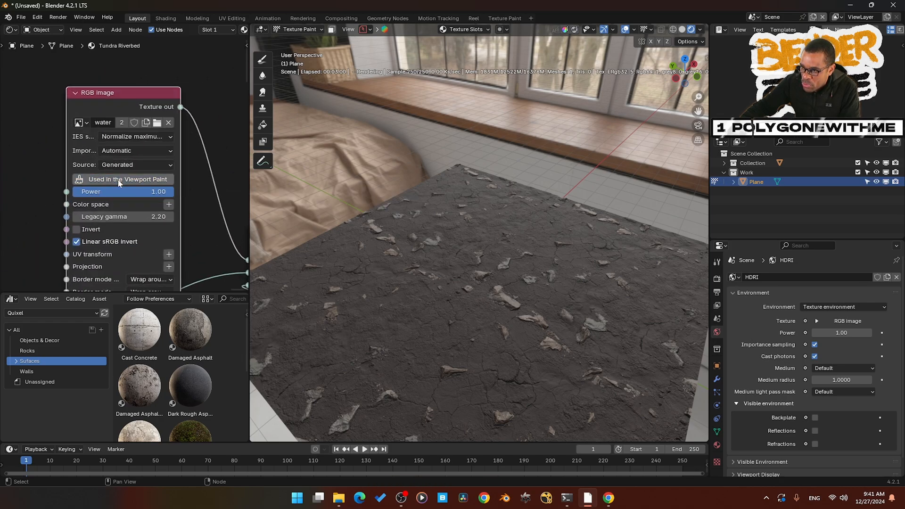
pyautogui.scroll(2, 142, 155)
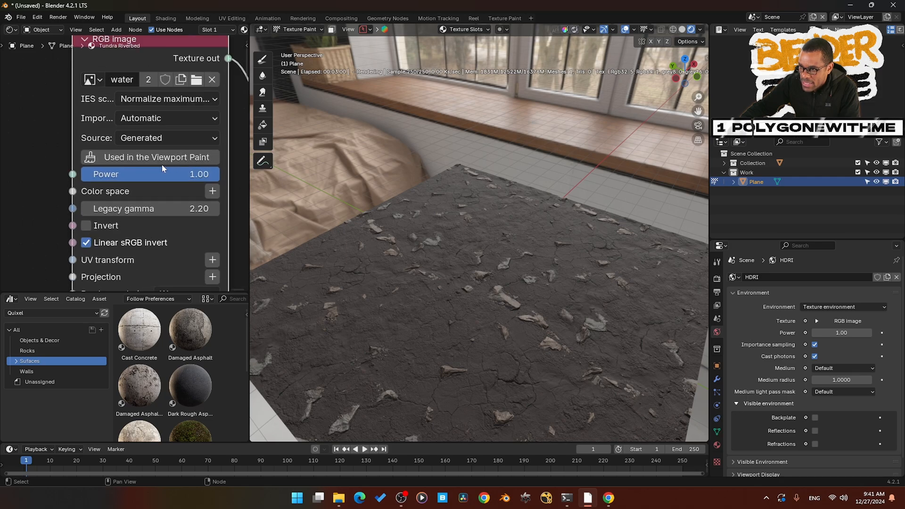
pyautogui.click(505, 18)
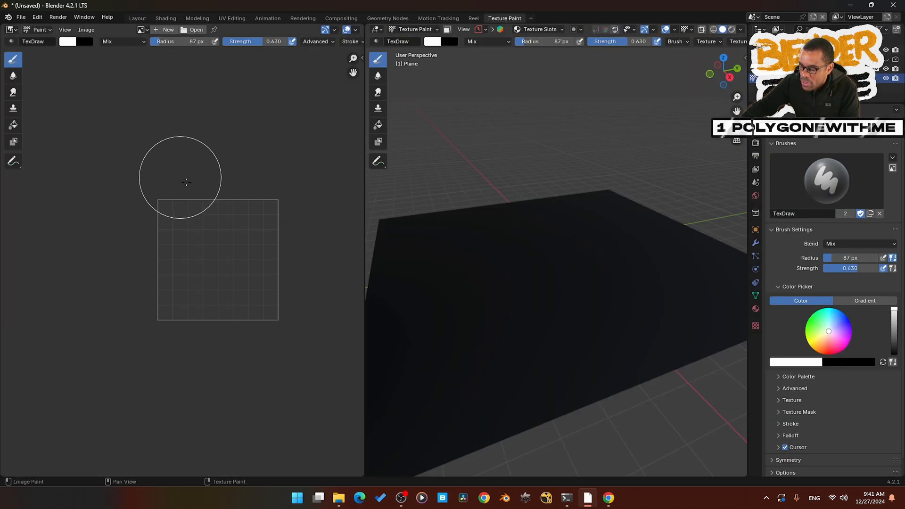
pyautogui.moveTo(184, 201); pyautogui.dragTo(171, 206, button='middle')
pyautogui.click(142, 29)
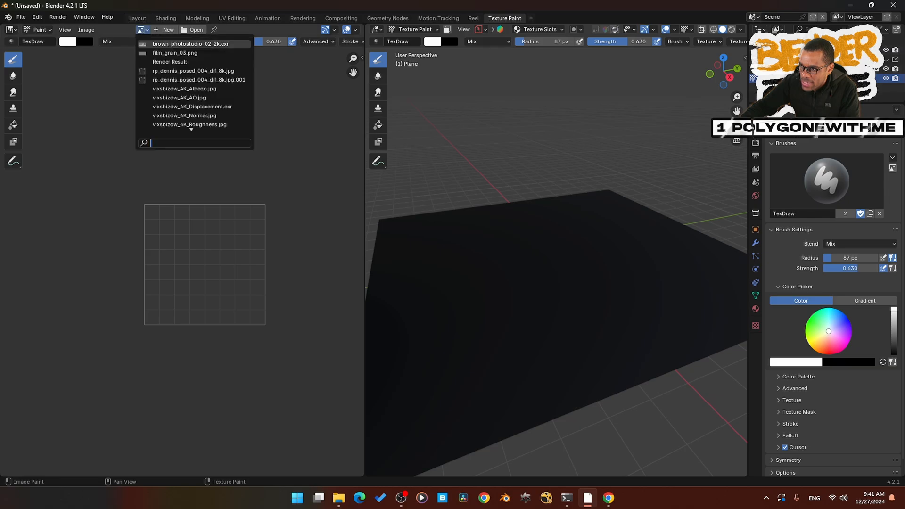
pyautogui.press('Down')
pyautogui.press('Down')
pyautogui.press('Down')
pyautogui.press('Down')
pyautogui.press('Down')
pyautogui.press('Down')
pyautogui.press('Down')
pyautogui.press('Down')
pyautogui.press('Down')
pyautogui.press('Down')
pyautogui.press('Down')
pyautogui.press('Down')
pyautogui.press('Down')
pyautogui.press('Down')
pyautogui.press('Down')
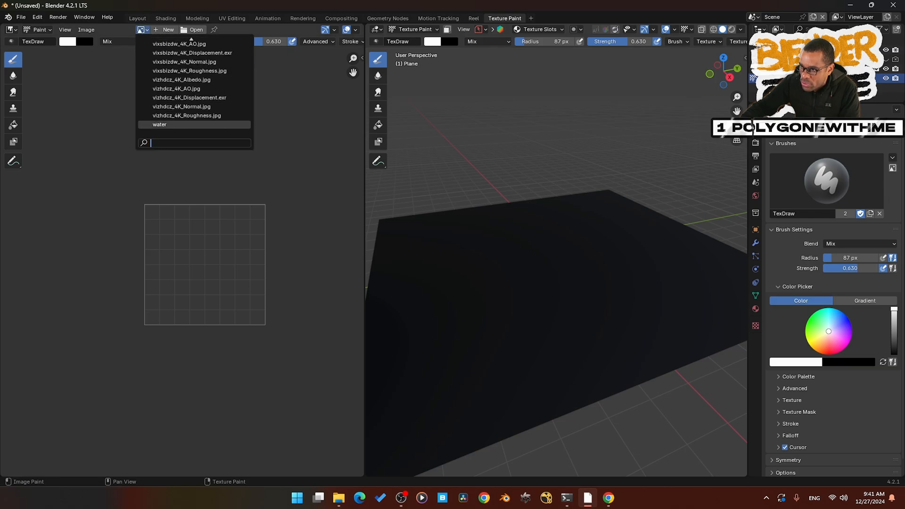
pyautogui.press('Escape')
# Step: Make the water image the active paint target again from the Layout workspace, and return to the Texture Paint workspace
pyautogui.click(136, 19)
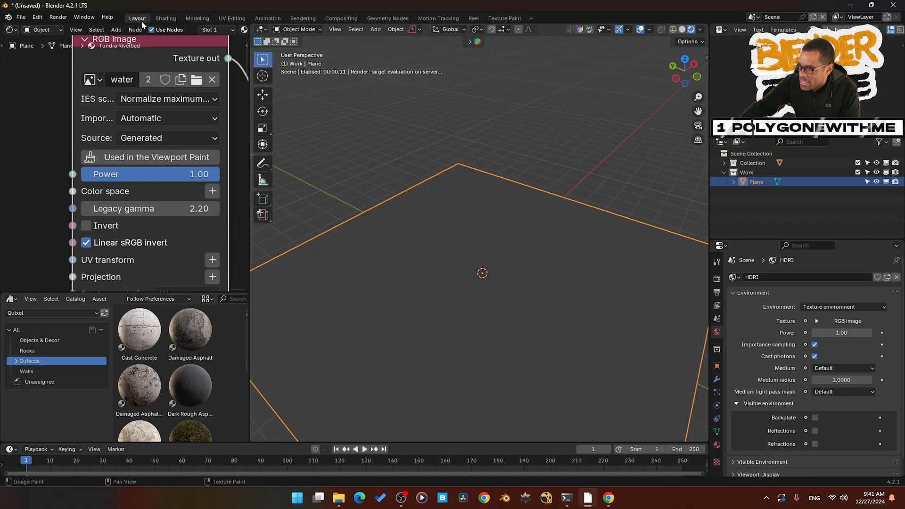
pyautogui.scroll(-2, 150, 77)
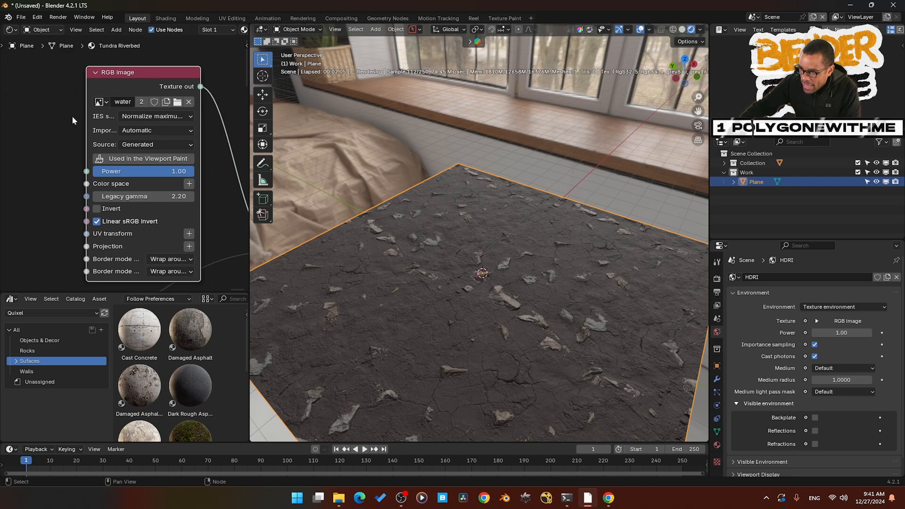
pyautogui.click(136, 94)
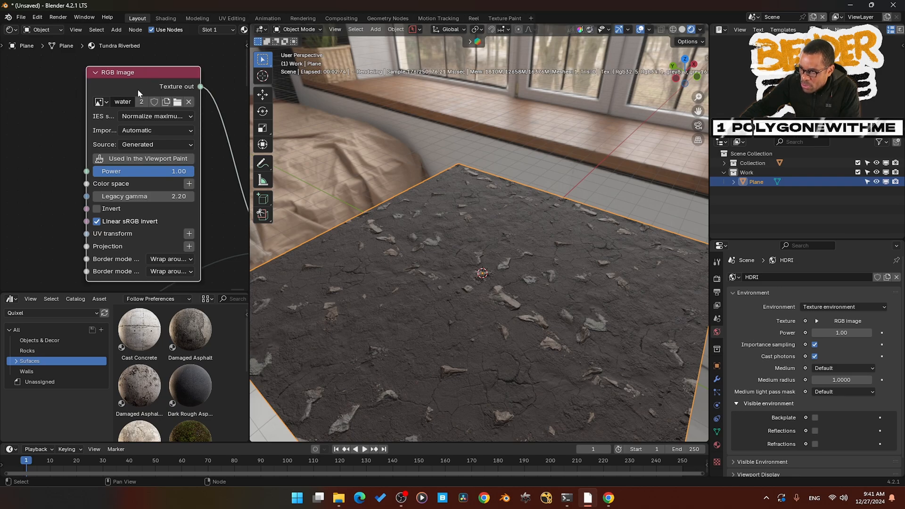
pyautogui.click(495, 19)
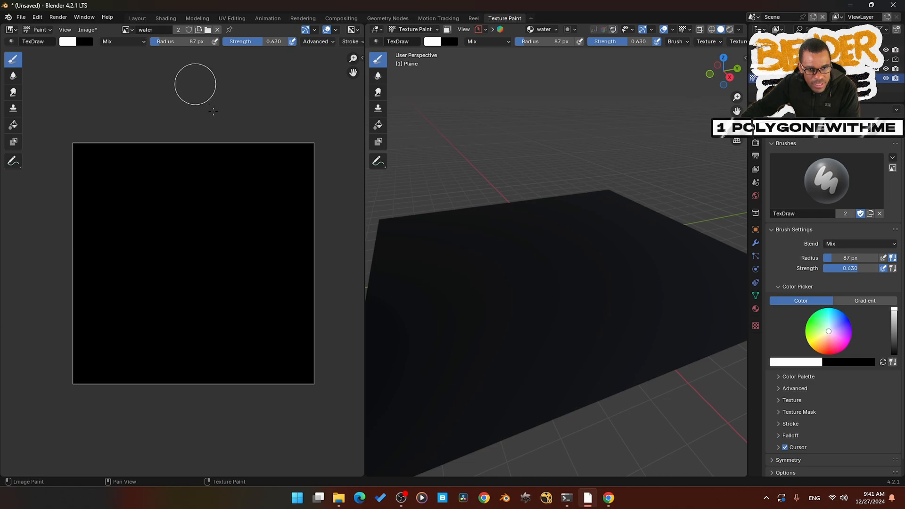
# Step: Paint white patches on the water image: connected blobs in the middle and upper left, a curved band at right, and a short one near the bottom
pyautogui.moveTo(198, 234)
pyautogui.mouseDown()
pyautogui.moveTo(157, 239)
pyautogui.moveTo(200, 226)
pyautogui.moveTo(162, 245)
pyautogui.moveTo(176, 311)
pyautogui.moveTo(210, 237)
pyautogui.moveTo(172, 252)
pyautogui.moveTo(178, 243)
pyautogui.moveTo(162, 263)
pyautogui.moveTo(185, 235)
pyautogui.moveTo(162, 283)
pyautogui.moveTo(188, 236)
pyautogui.moveTo(160, 279)
pyautogui.moveTo(179, 265)
pyautogui.moveTo(232, 303)
pyautogui.moveTo(269, 203)
pyautogui.moveTo(268, 239)
pyautogui.moveTo(239, 296)
pyautogui.moveTo(271, 226)
pyautogui.mouseUp()
pyautogui.moveTo(141, 193)
pyautogui.mouseDown()
pyautogui.moveTo(118, 197)
pyautogui.moveTo(126, 261)
pyautogui.mouseUp()
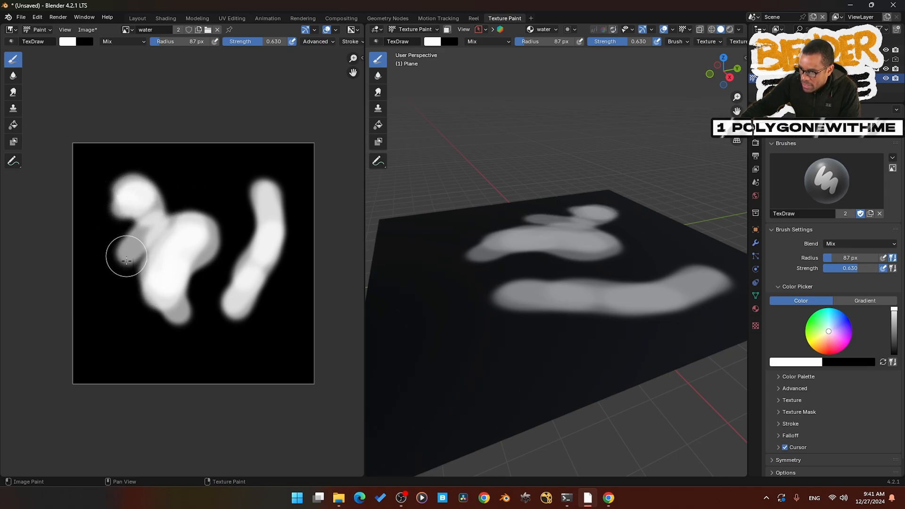
pyautogui.hotkey('ctrl', 'z')
pyautogui.moveTo(209, 360)
pyautogui.mouseDown()
pyautogui.moveTo(253, 353)
pyautogui.moveTo(220, 359)
pyautogui.moveTo(229, 348)
pyautogui.mouseUp()
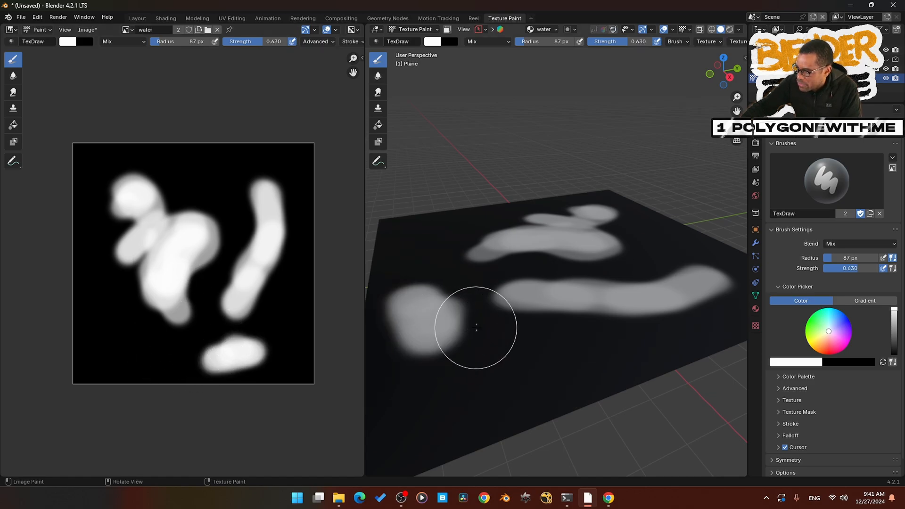
# Step: Show the painted plane in rendered shading and save the water image
pyautogui.moveTo(474, 325)
pyautogui.mouseDown(button='middle')
pyautogui.moveTo(475, 313)
pyautogui.moveTo(538, 328)
pyautogui.mouseUp(button='middle')
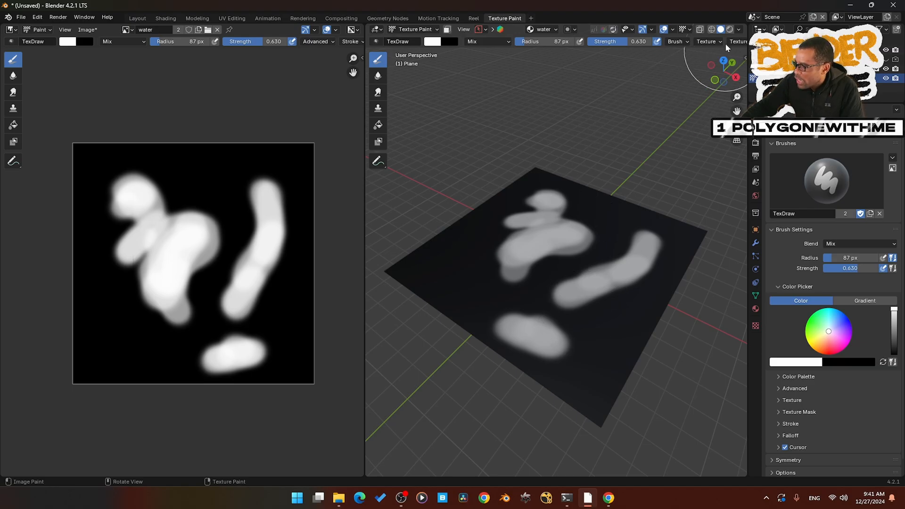
pyautogui.press('z')
pyautogui.click(598, 298)
pyautogui.moveTo(598, 299); pyautogui.dragTo(606, 317, button='middle')
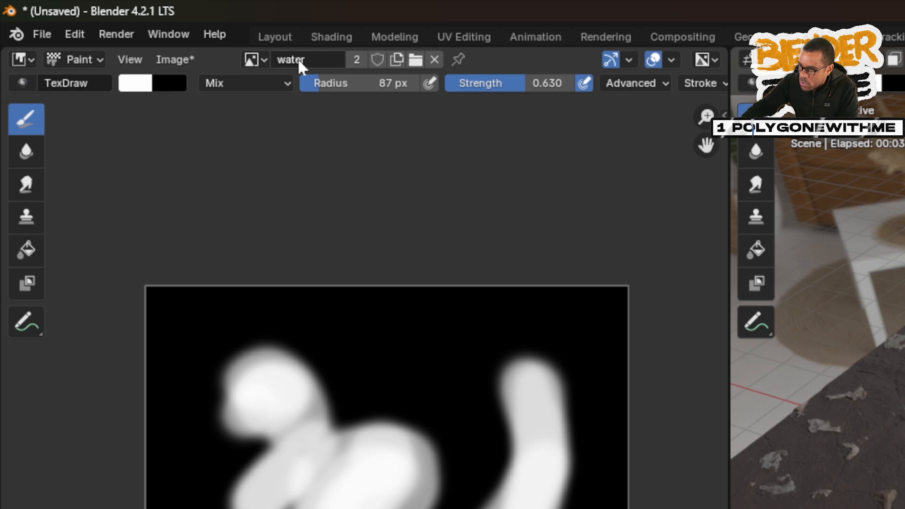
pyautogui.click(182, 61)
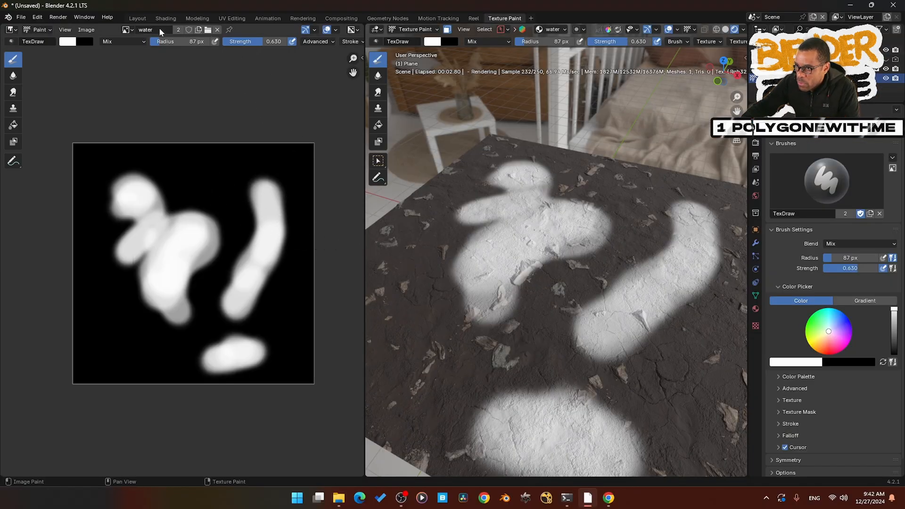
# Step: In the Shading workspace, unlink the Mix texture from the Universal material's Albedo and connect the Multiply texture there instead
pyautogui.click(165, 19)
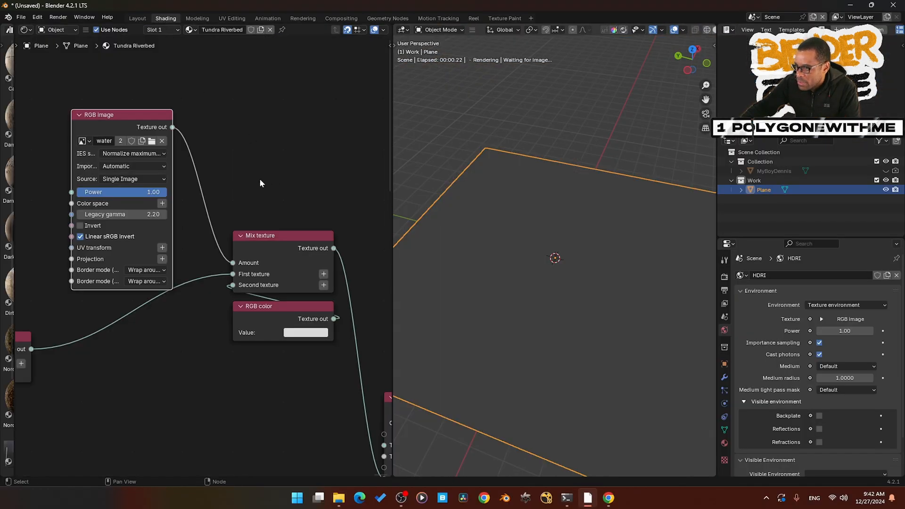
pyautogui.scroll(3, 239, 267)
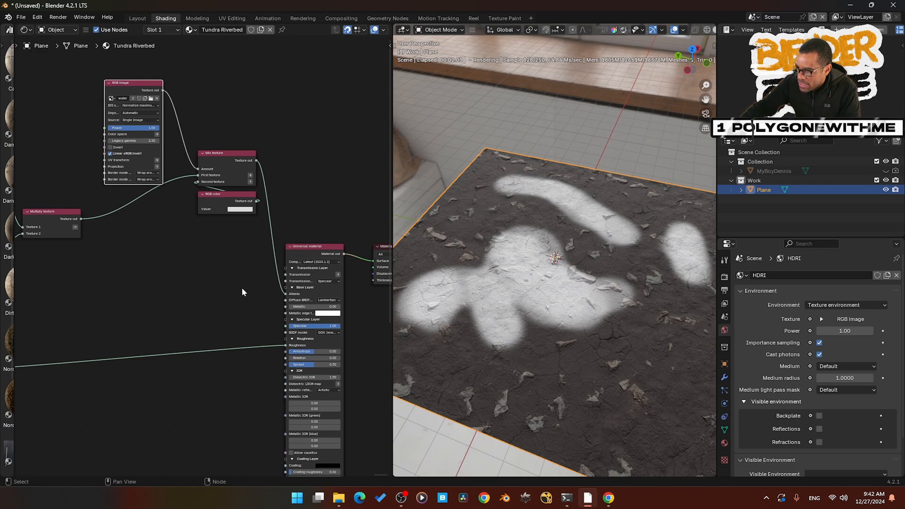
pyautogui.scroll(2, 252, 293)
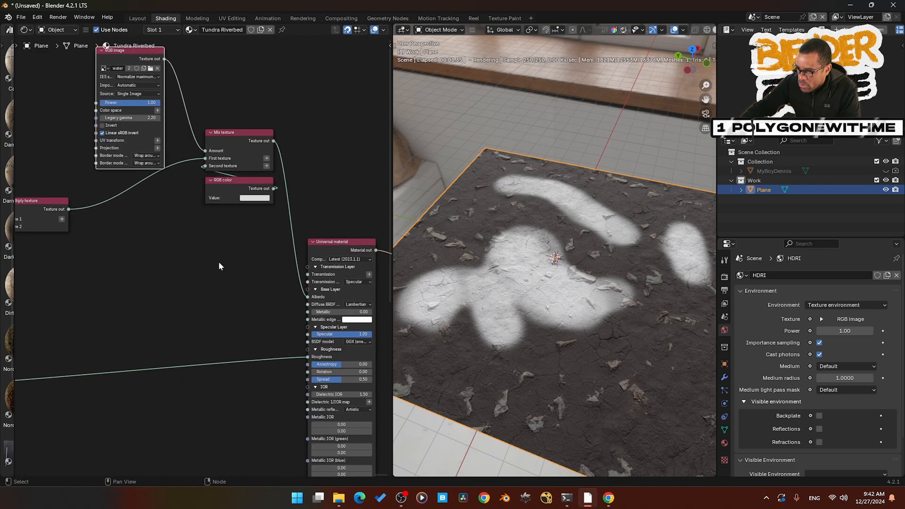
pyautogui.scroll(-2, 207, 267)
pyautogui.moveTo(268, 282); pyautogui.dragTo(259, 259)
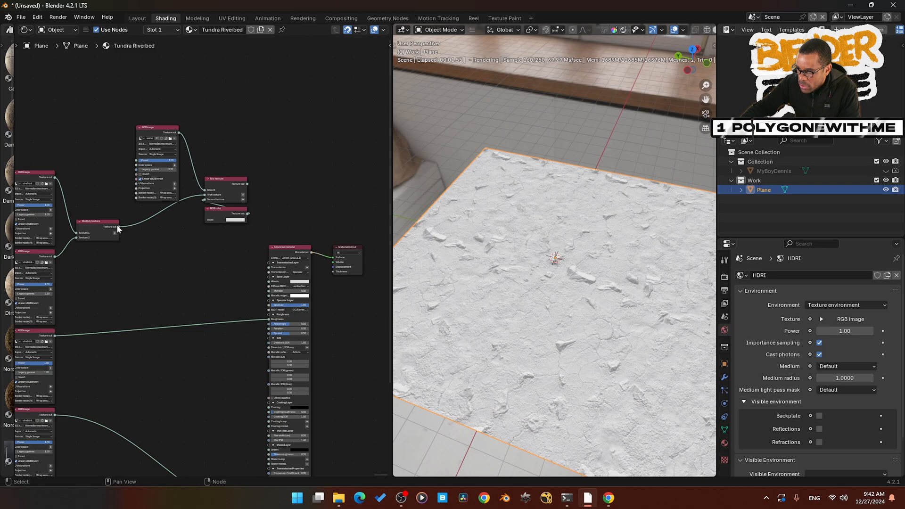
pyautogui.moveTo(118, 229); pyautogui.dragTo(268, 281)
pyautogui.moveTo(230, 291); pyautogui.dragTo(244, 265, button='middle')
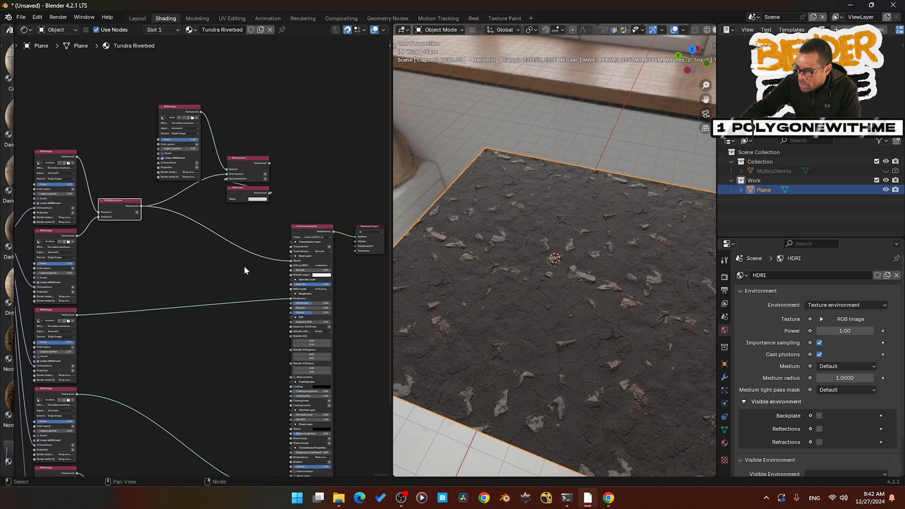
pyautogui.scroll(-1, 241, 267)
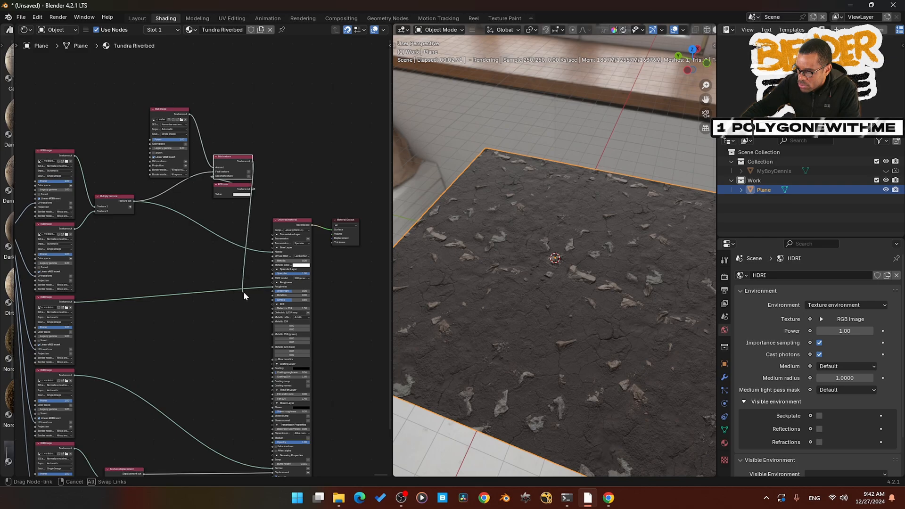
# Step: Connect the Mix texture output to the Specular input of the Universal material
pyautogui.moveTo(243, 291); pyautogui.dragTo(262, 276)
pyautogui.scroll(2, 254, 276)
pyautogui.moveTo(247, 277); pyautogui.dragTo(196, 277, button='middle')
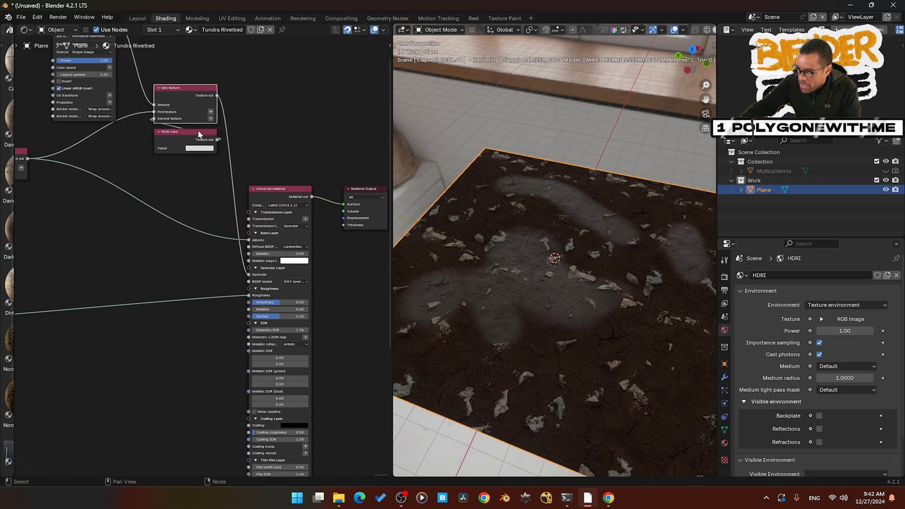
# Step: Connect the Mix texture output to the Universal material's Roughness input as well
pyautogui.moveTo(217, 96); pyautogui.dragTo(236, 185)
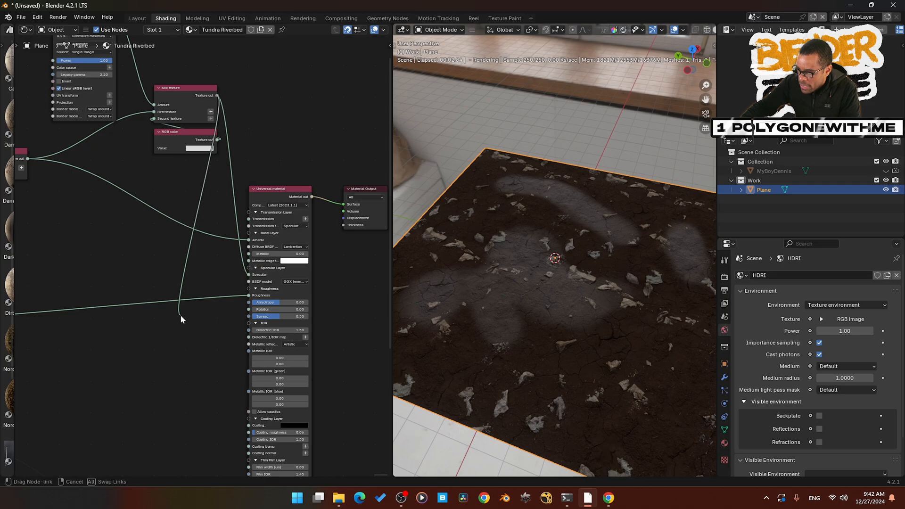
pyautogui.moveTo(180, 315); pyautogui.dragTo(245, 295)
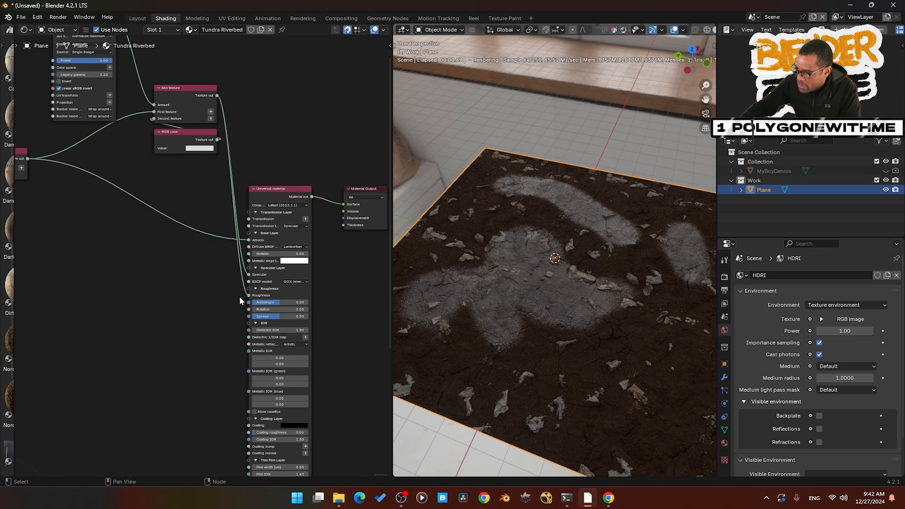
pyautogui.scroll(-4, 240, 297)
pyautogui.moveTo(240, 297); pyautogui.dragTo(247, 132, button='middle')
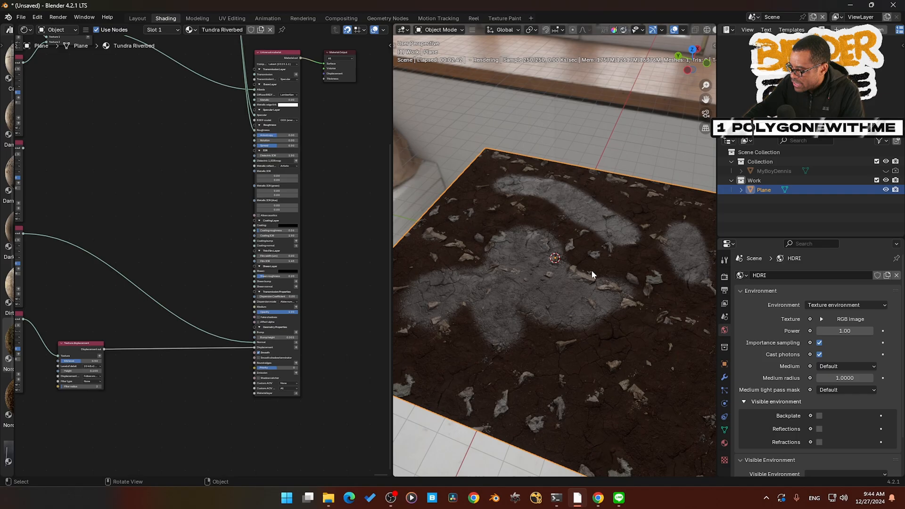
# Step: Disconnect the Mix texture from the Universal material's Specular and Roughness inputs
pyautogui.moveTo(583, 264); pyautogui.dragTo(605, 278, button='middle')
pyautogui.moveTo(217, 87); pyautogui.dragTo(257, 226, button='middle')
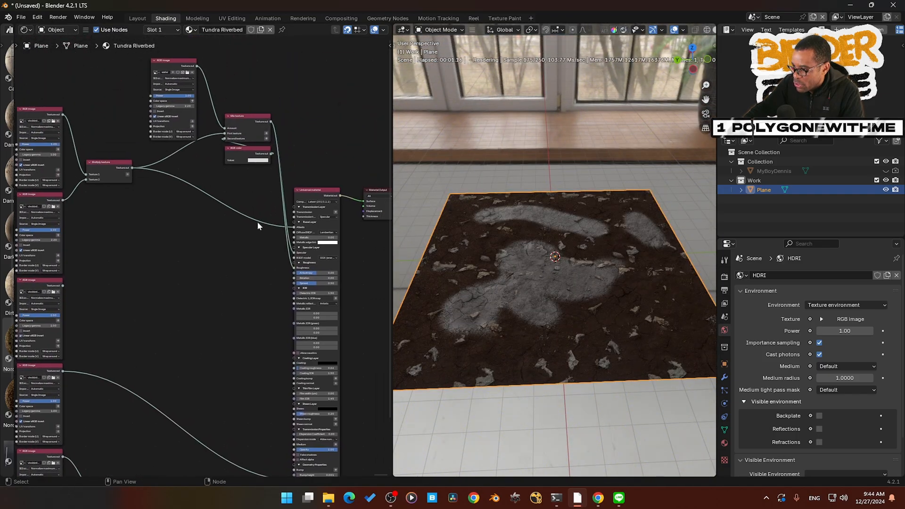
pyautogui.moveTo(293, 270); pyautogui.dragTo(256, 261)
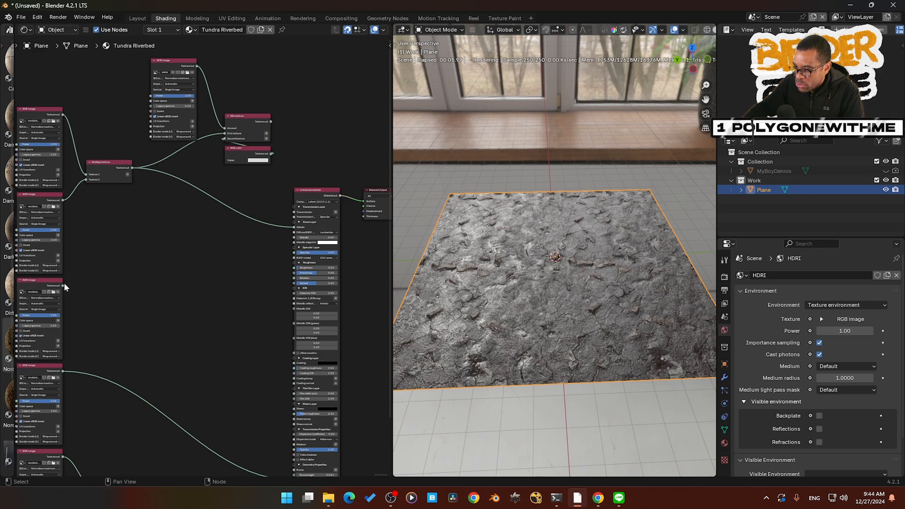
# Step: Connect the water mask RGB image's texture output to the Universal material's Specular input and check the wet areas on the plane
pyautogui.moveTo(197, 67); pyautogui.dragTo(295, 255)
pyautogui.moveTo(437, 291); pyautogui.dragTo(605, 308, button='middle')
pyautogui.scroll(5, 604, 308)
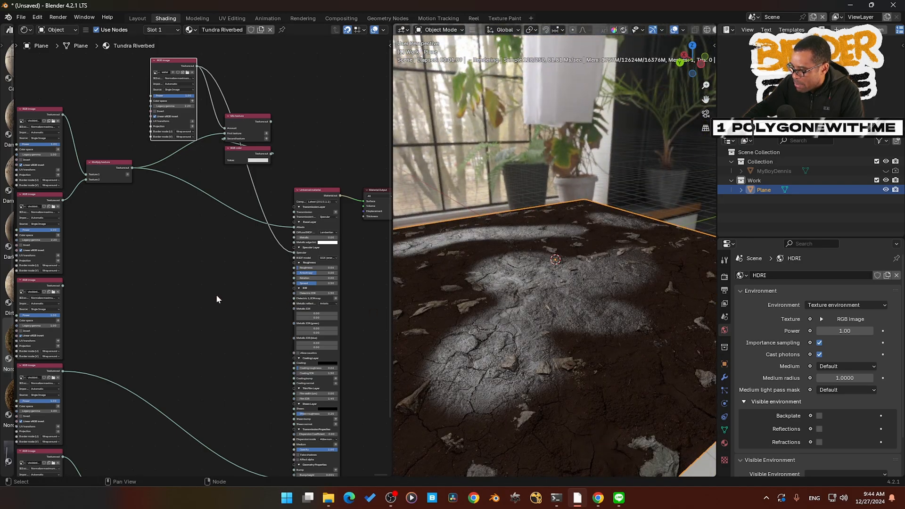
pyautogui.scroll(4, 272, 317)
pyautogui.scroll(-2, 268, 315)
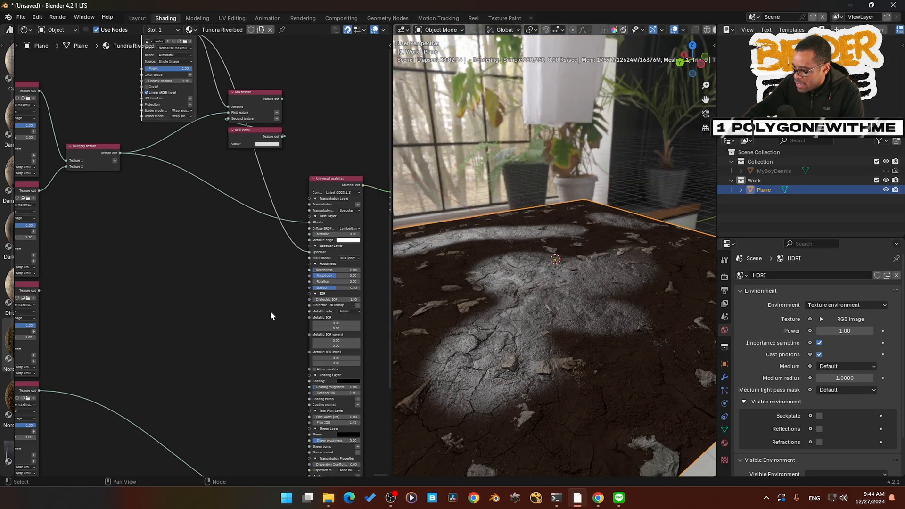
pyautogui.moveTo(326, 270); pyautogui.dragTo(313, 269)
pyautogui.moveTo(313, 270); pyautogui.dragTo(296, 311, button='middle')
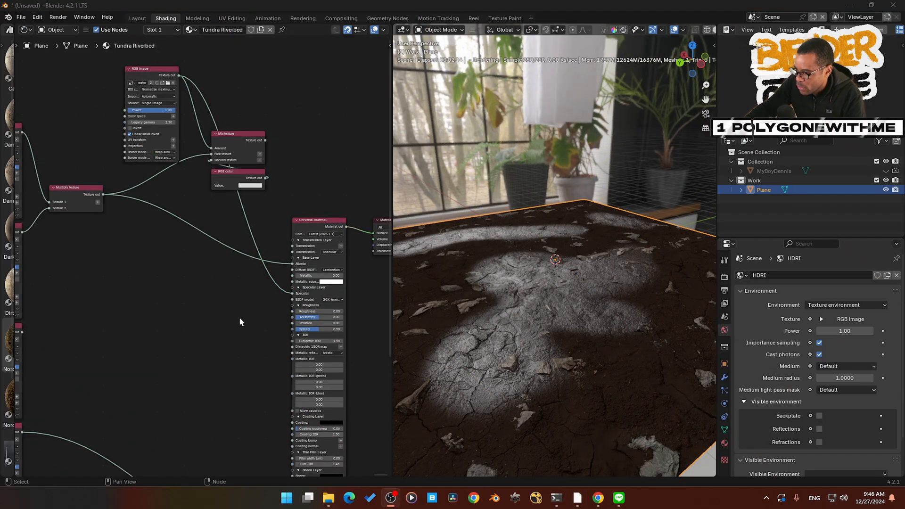
pyautogui.moveTo(233, 332); pyautogui.dragTo(289, 234, button='middle')
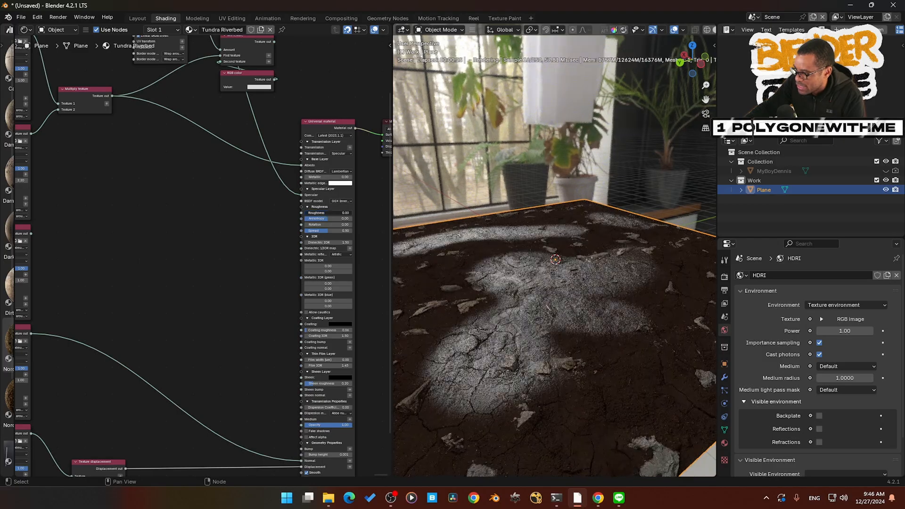
pyautogui.moveTo(542, 344); pyautogui.dragTo(490, 304, button='middle')
pyautogui.moveTo(272, 212); pyautogui.dragTo(267, 251, button='middle')
pyautogui.moveTo(527, 349); pyautogui.dragTo(557, 343, button='middle')
# Step: Set the RGB color node feeding the Mix texture to a light yellow
pyautogui.scroll(2, 211, 312)
pyautogui.moveTo(210, 312); pyautogui.dragTo(173, 382, button='middle')
pyautogui.click(193, 231)
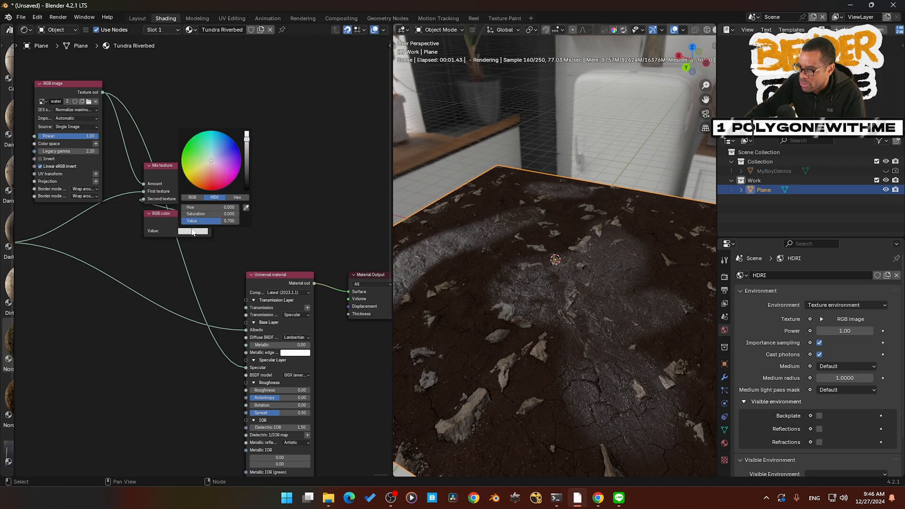
pyautogui.moveTo(204, 157); pyautogui.dragTo(193, 149)
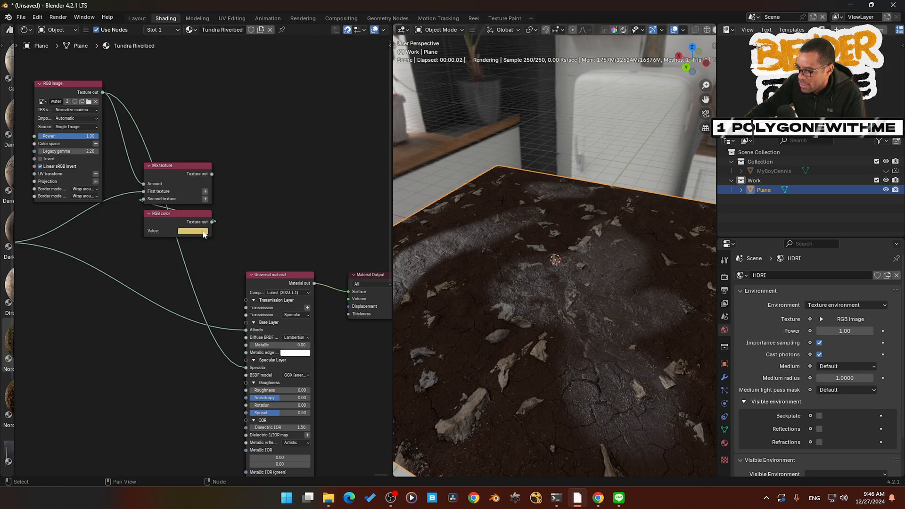
# Step: Connect the Mix texture output to the Universal material's Albedo input in place of the Multiply texture
pyautogui.moveTo(204, 234); pyautogui.dragTo(239, 190, button='middle')
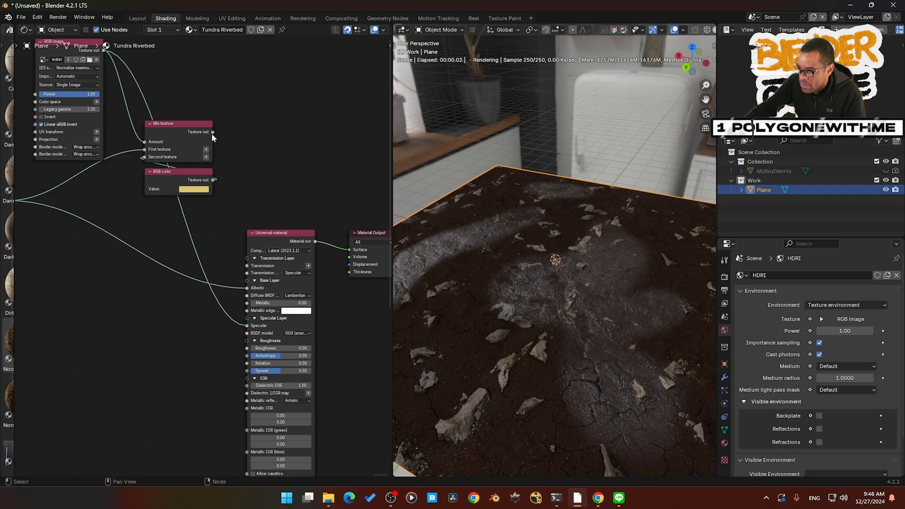
pyautogui.moveTo(212, 134); pyautogui.dragTo(233, 226)
pyautogui.moveTo(243, 291); pyautogui.dragTo(246, 288)
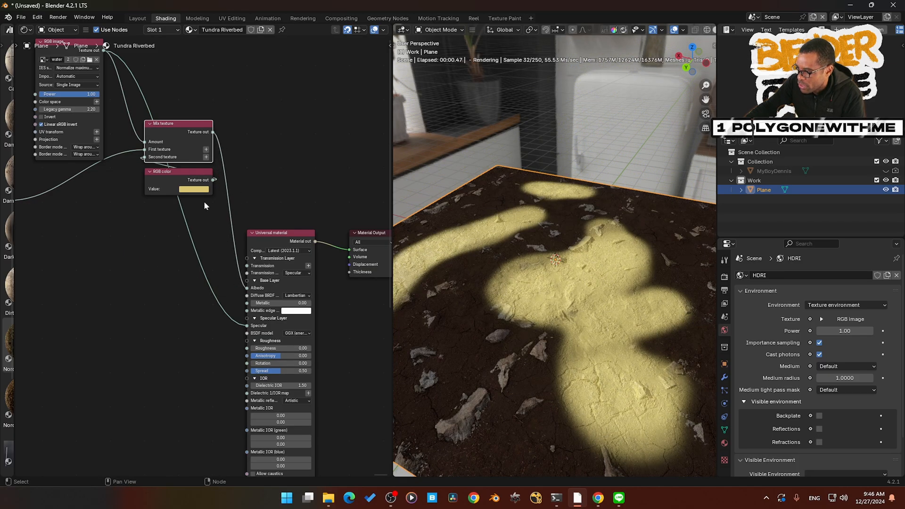
# Step: Darken the RGB color node to a muddy brown with hue 0.070, saturation 0.756 and value 0.036
pyautogui.click(201, 189)
pyautogui.moveTo(202, 127)
pyautogui.mouseDown()
pyautogui.moveTo(233, 133)
pyautogui.moveTo(215, 122)
pyautogui.moveTo(205, 131)
pyautogui.mouseUp()
pyautogui.moveTo(247, 100); pyautogui.dragTo(247, 136)
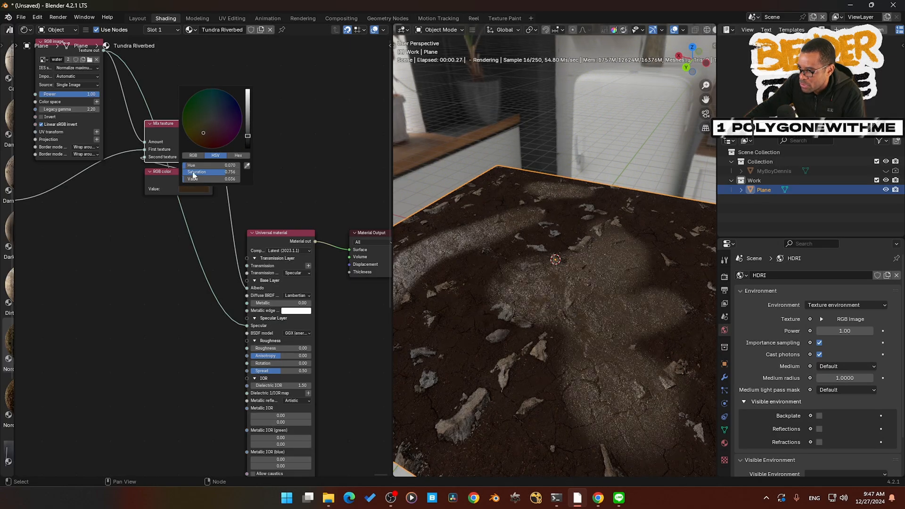
# Step: Spread out the water image, Mix texture and RGB color nodes, placing the RGB color node beside the Multiply texture
pyautogui.moveTo(128, 276); pyautogui.dragTo(197, 269, button='middle')
pyautogui.moveTo(215, 229); pyautogui.dragTo(212, 274, button='middle')
pyautogui.scroll(-1, 215, 266)
pyautogui.scroll(2, 225, 259)
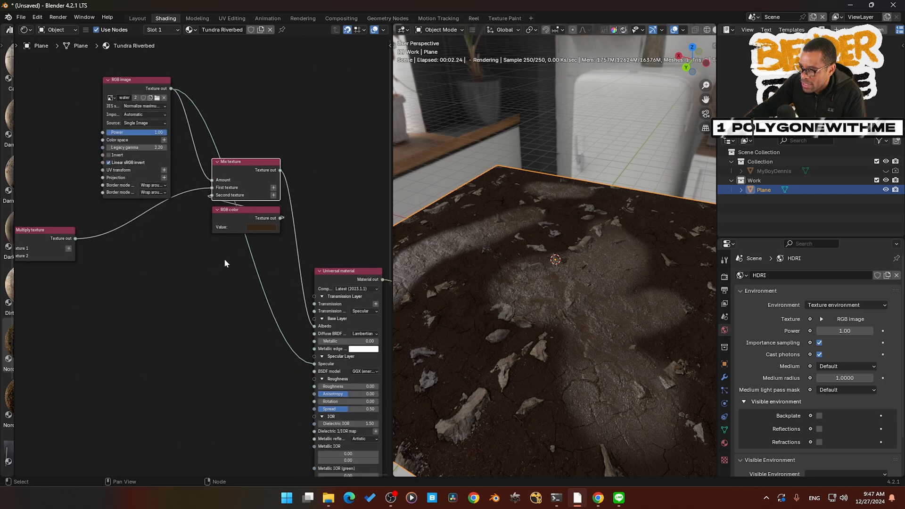
pyautogui.moveTo(149, 79); pyautogui.dragTo(105, 72)
pyautogui.moveTo(264, 154); pyautogui.dragTo(279, 102)
pyautogui.moveTo(259, 204); pyautogui.dragTo(141, 240)
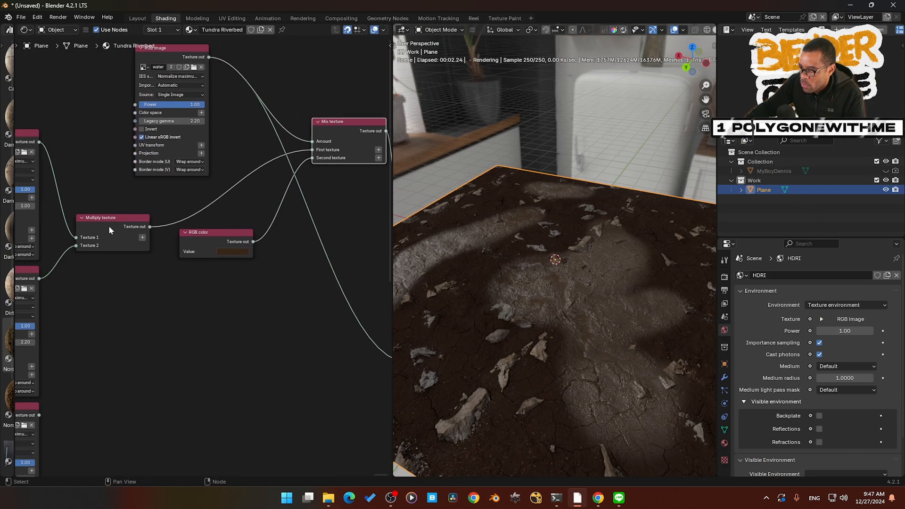
# Step: Move the Mix texture node closer to its input nodes and shift the RGB color node slightly lower
pyautogui.moveTo(127, 242); pyautogui.dragTo(128, 246, button='middle')
pyautogui.moveTo(231, 216); pyautogui.dragTo(155, 224, button='middle')
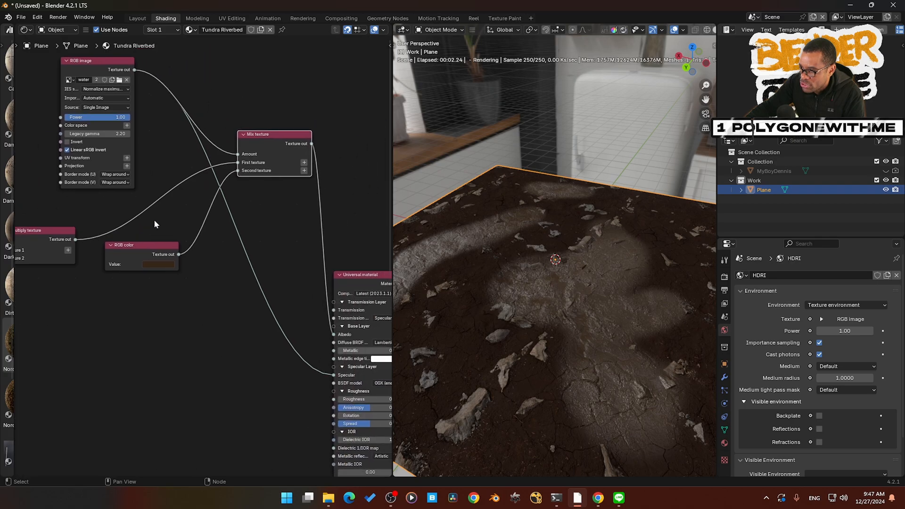
pyautogui.press('g')
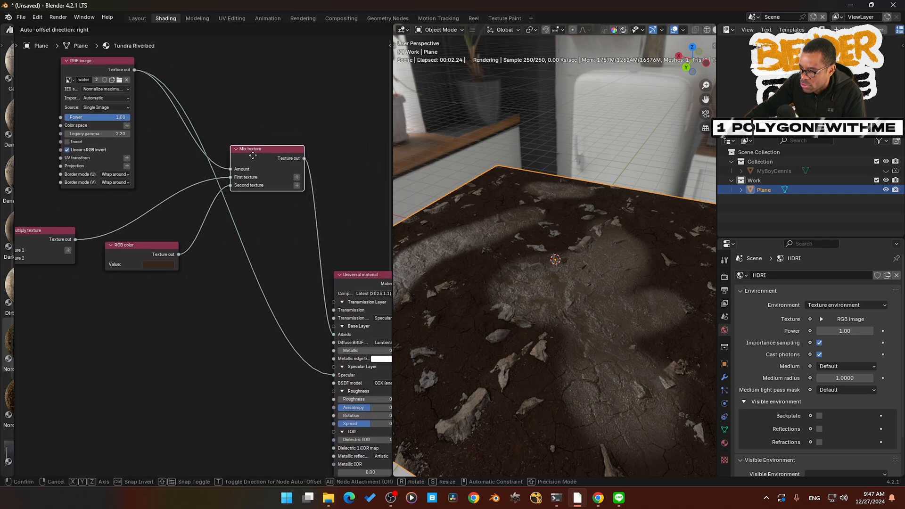
pyautogui.click(251, 160)
pyautogui.moveTo(156, 251)
pyautogui.mouseDown()
pyautogui.moveTo(181, 234)
pyautogui.moveTo(156, 259)
pyautogui.mouseUp()
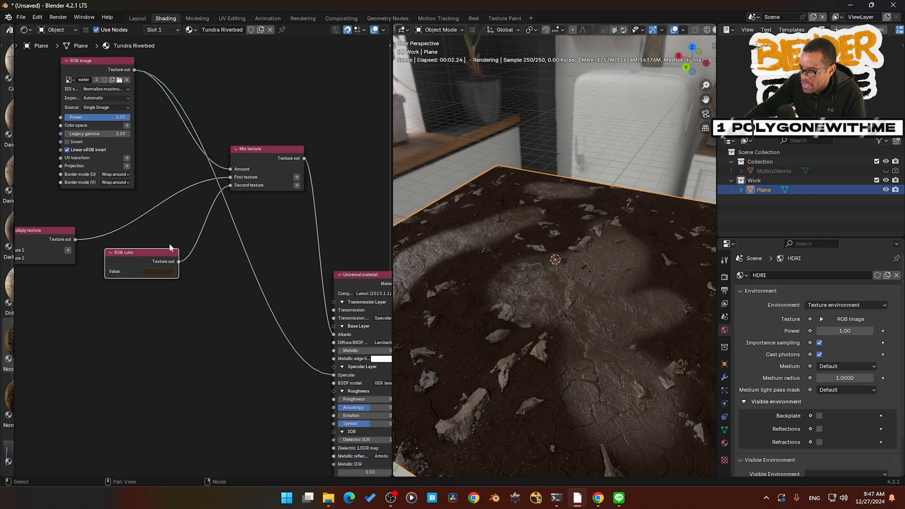
pyautogui.moveTo(274, 169); pyautogui.dragTo(251, 177)
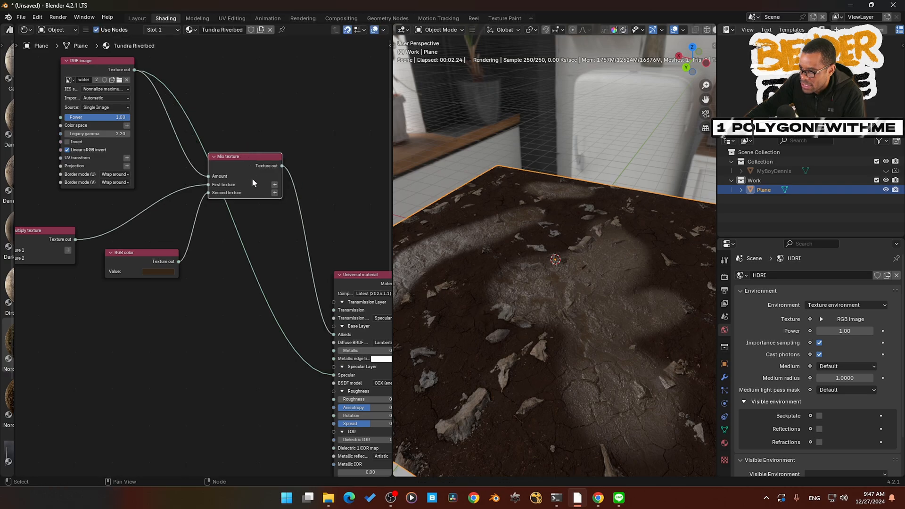
# Step: Check the Albedo and Specular links on the Universal material and move the water RGB image node up, closer to the Mix texture
pyautogui.moveTo(288, 175); pyautogui.dragTo(235, 133, button='middle')
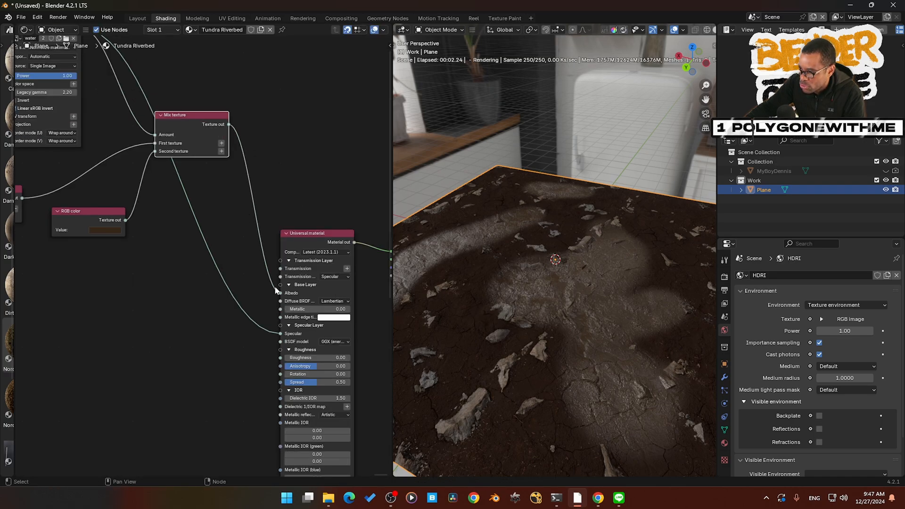
pyautogui.scroll(4, 282, 237)
pyautogui.moveTo(285, 293); pyautogui.dragTo(293, 242, button='middle')
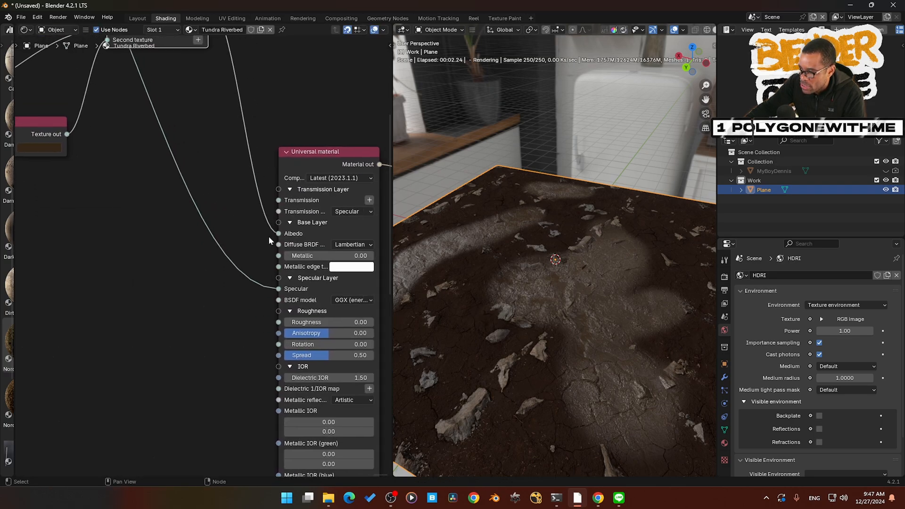
pyautogui.moveTo(208, 178); pyautogui.dragTo(195, 293, button='middle')
pyautogui.scroll(-6, 195, 260)
pyautogui.moveTo(196, 254); pyautogui.dragTo(239, 255, button='middle')
pyautogui.click(88, 92)
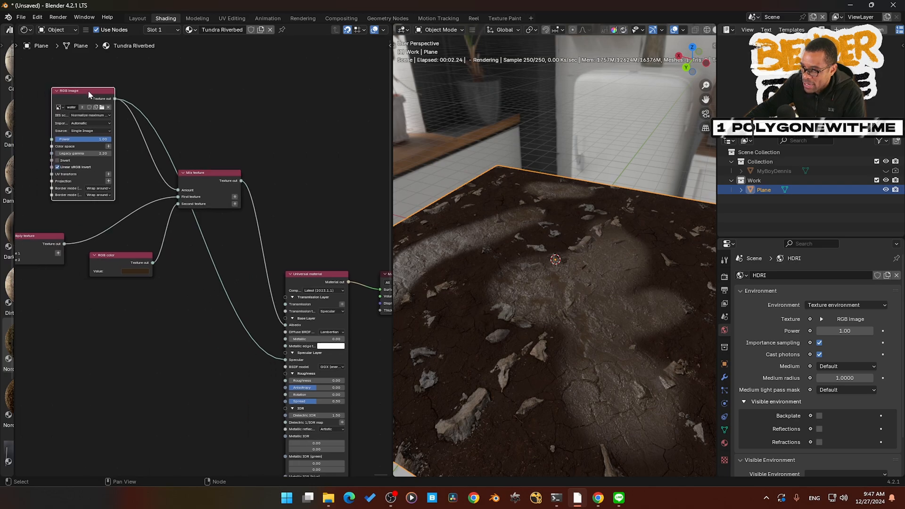
pyautogui.moveTo(88, 93); pyautogui.dragTo(120, 80)
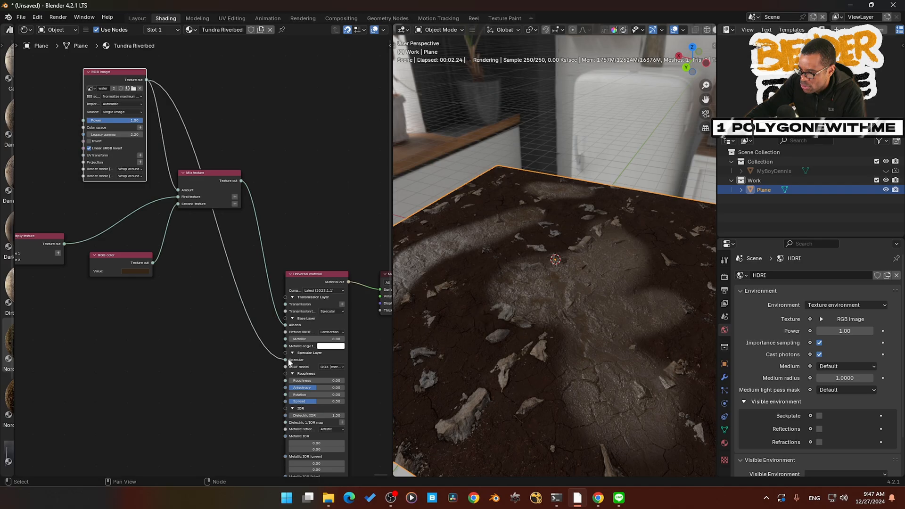
# Step: Inspect the wet patches on the plane and set the Universal material's Roughness to 0.00
pyautogui.moveTo(257, 349); pyautogui.dragTo(209, 261, button='middle')
pyautogui.moveTo(198, 297); pyautogui.dragTo(217, 267, button='middle')
pyautogui.scroll(-3, 214, 297)
pyautogui.scroll(-2, 213, 302)
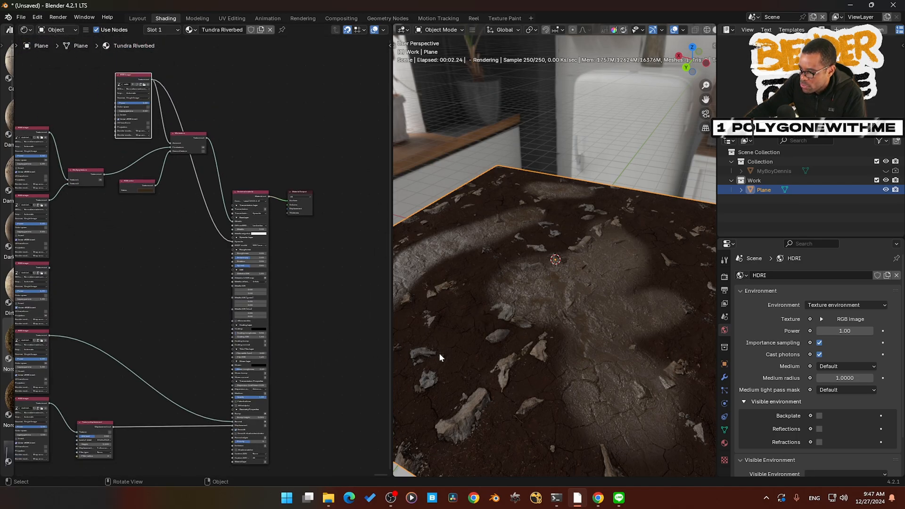
pyautogui.moveTo(439, 353); pyautogui.dragTo(506, 380, button='middle')
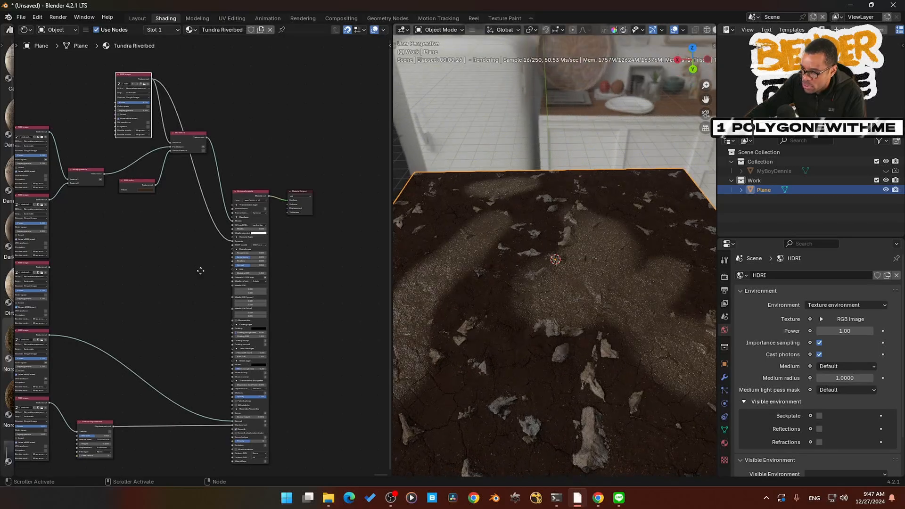
pyautogui.scroll(2, 193, 269)
pyautogui.moveTo(175, 273); pyautogui.dragTo(239, 267, button='middle')
pyautogui.scroll(1, 239, 267)
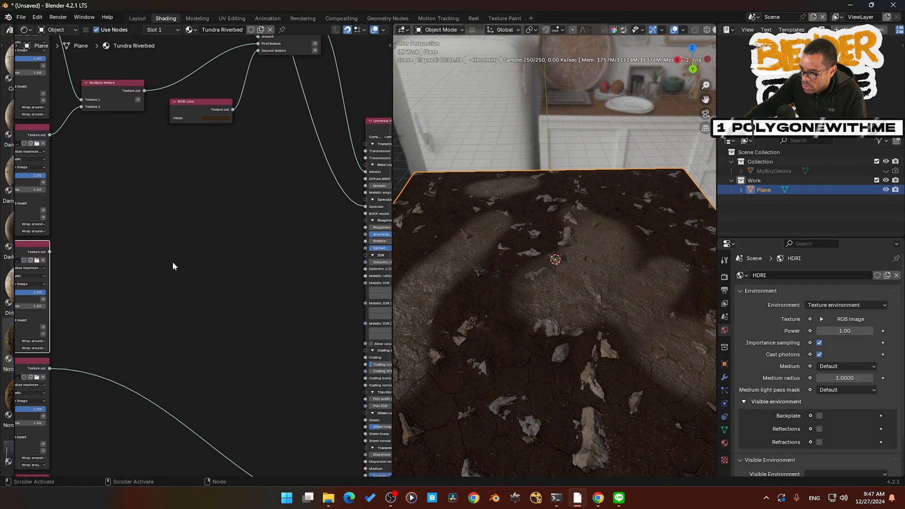
pyautogui.moveTo(292, 250); pyautogui.dragTo(196, 255, button='middle')
pyautogui.scroll(3, 198, 258)
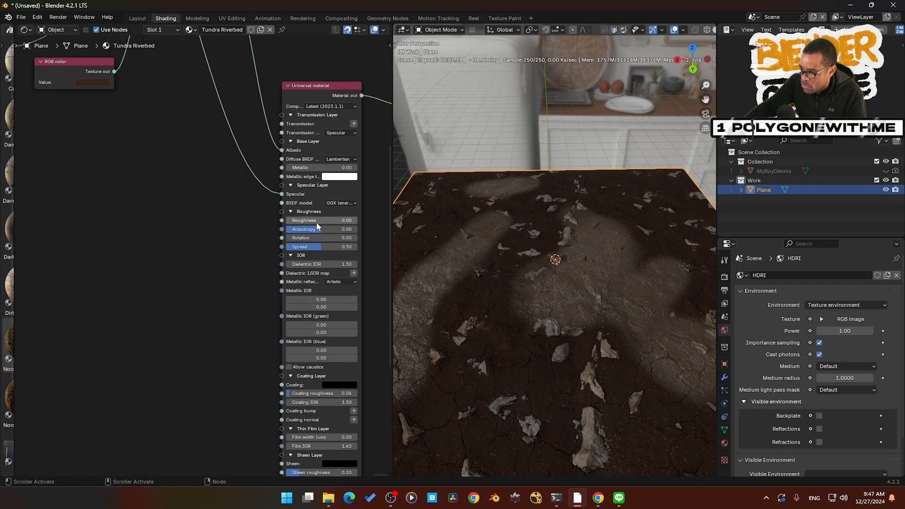
pyautogui.moveTo(317, 223); pyautogui.dragTo(288, 220)
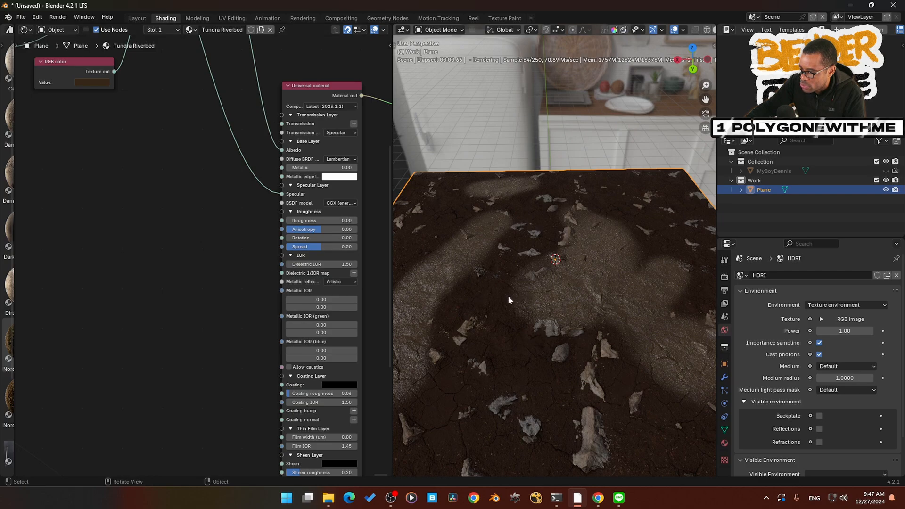
# Step: Collapse the IOR, Coating Layer, Thin Film Layer, Sheen Layer and Transmission Properties sections of the Universal material node
pyautogui.moveTo(212, 295); pyautogui.dragTo(200, 247, button='middle')
pyautogui.click(280, 208)
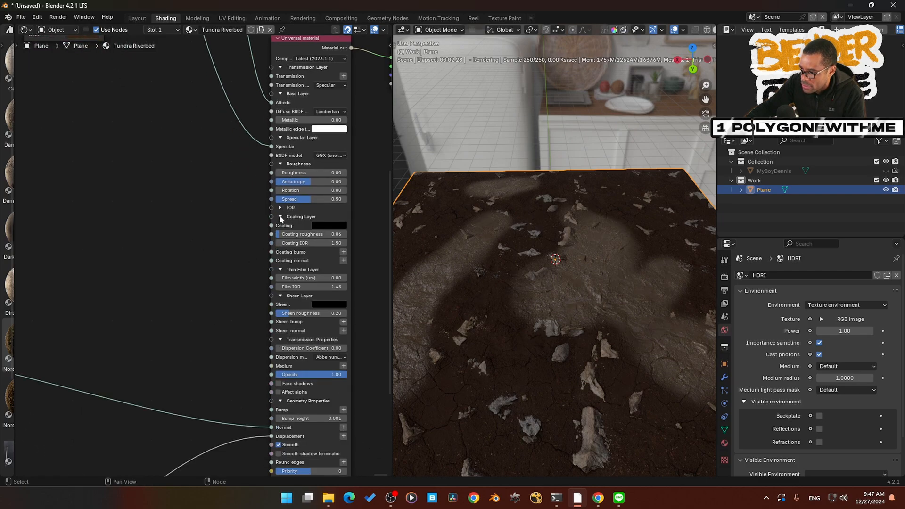
pyautogui.click(280, 216)
pyautogui.click(280, 225)
pyautogui.click(280, 234)
pyautogui.click(281, 243)
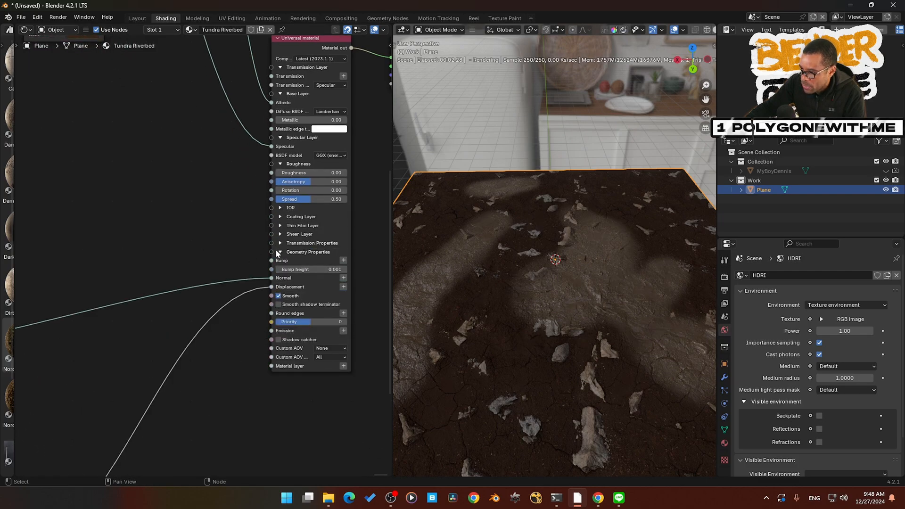
# Step: Disconnect the Texture displacement from the Universal material's Displacement input and inspect the surface from a lower angle
pyautogui.moveTo(239, 335); pyautogui.dragTo(252, 288, button='middle')
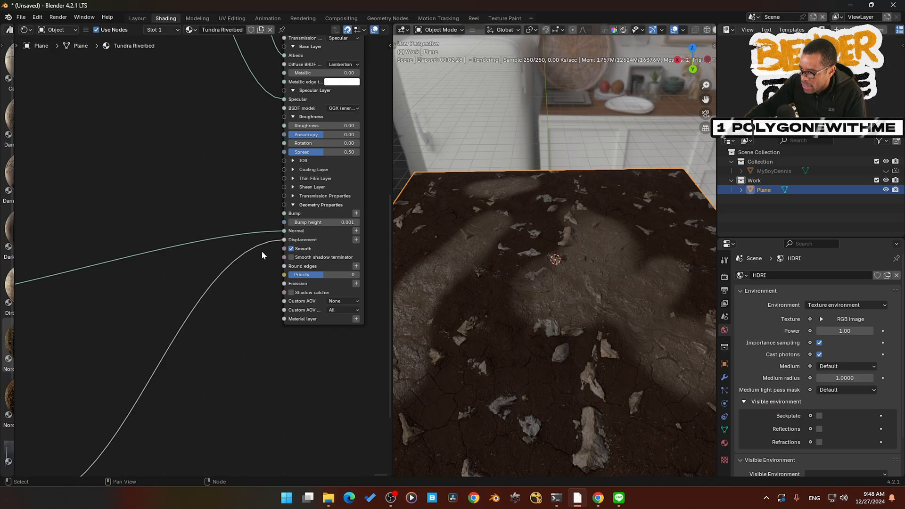
pyautogui.moveTo(283, 240); pyautogui.dragTo(272, 310)
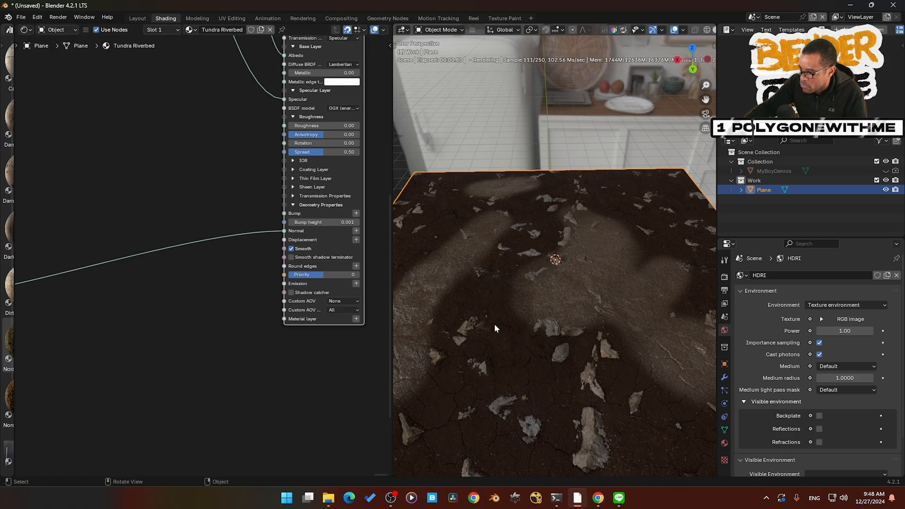
pyautogui.scroll(-5, 203, 293)
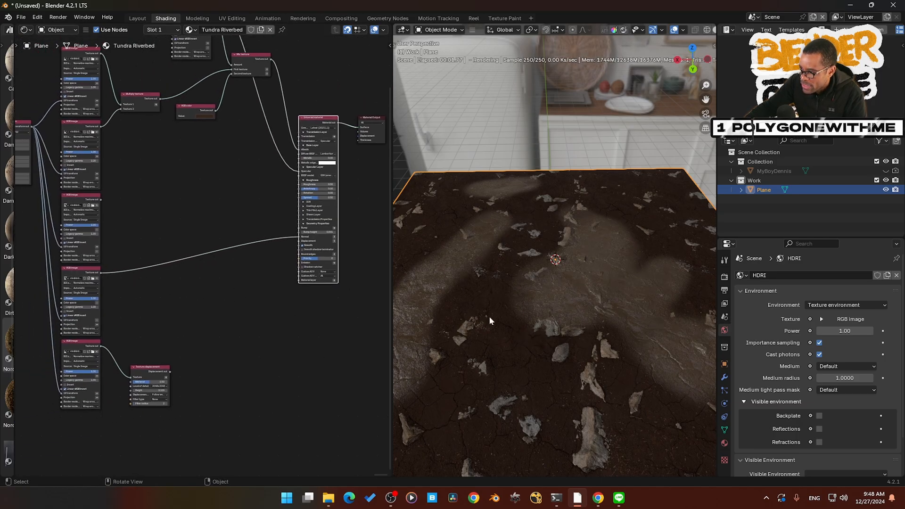
pyautogui.moveTo(489, 321)
pyautogui.mouseDown(button='middle')
pyautogui.moveTo(550, 325)
pyautogui.moveTo(501, 311)
pyautogui.mouseUp(button='middle')
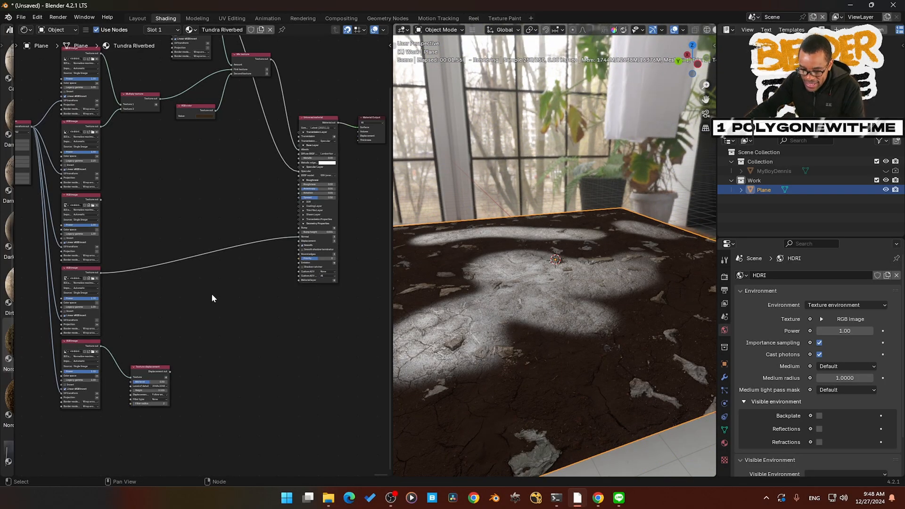
# Step: Add a new Mix texture node and a new RGB color node near the normal map's link to the Universal material
pyautogui.hotkey('shift', 'a')
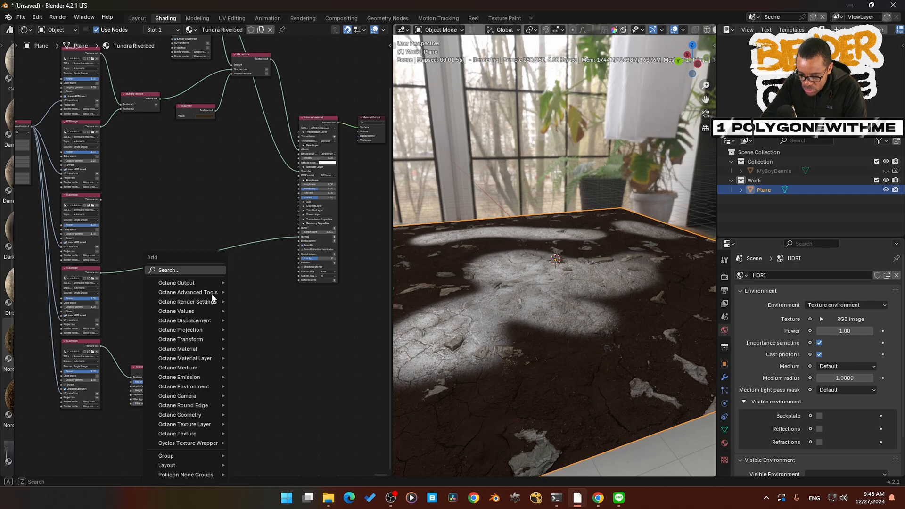
pyautogui.click(202, 282)
pyautogui.hotkey('shift', 'a')
pyautogui.write('rgb')
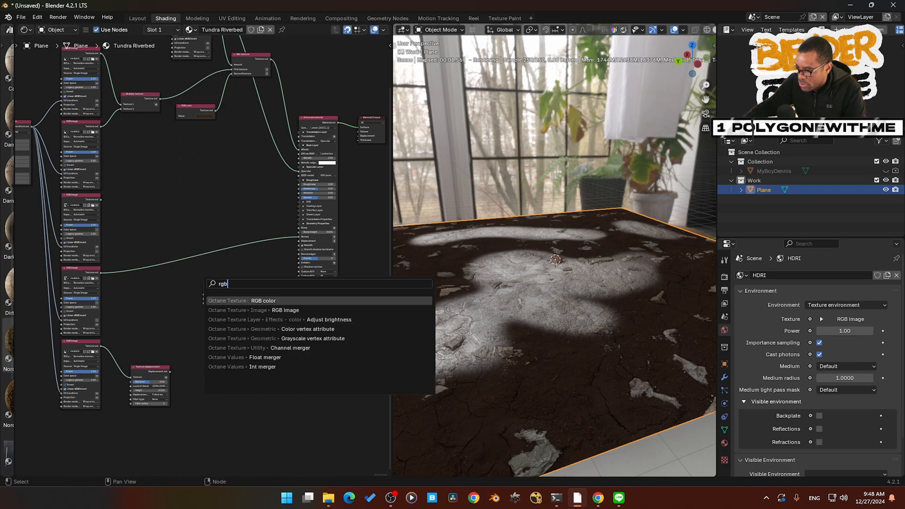
pyautogui.press('Return')
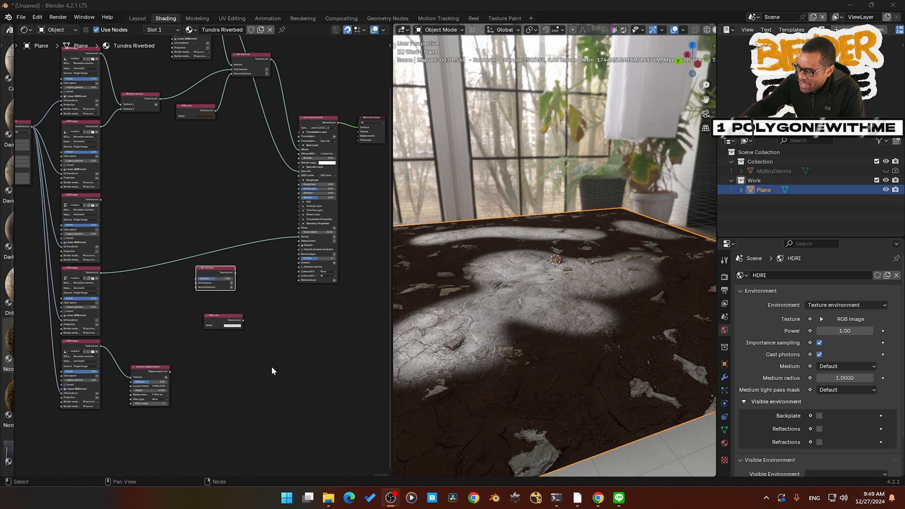
pyautogui.moveTo(524, 368); pyautogui.dragTo(548, 371, button='middle')
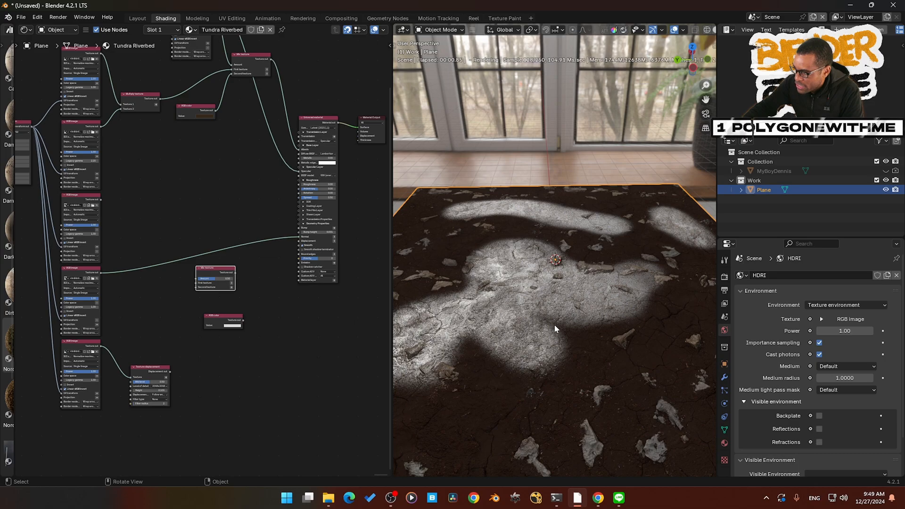
pyautogui.scroll(4, 298, 388)
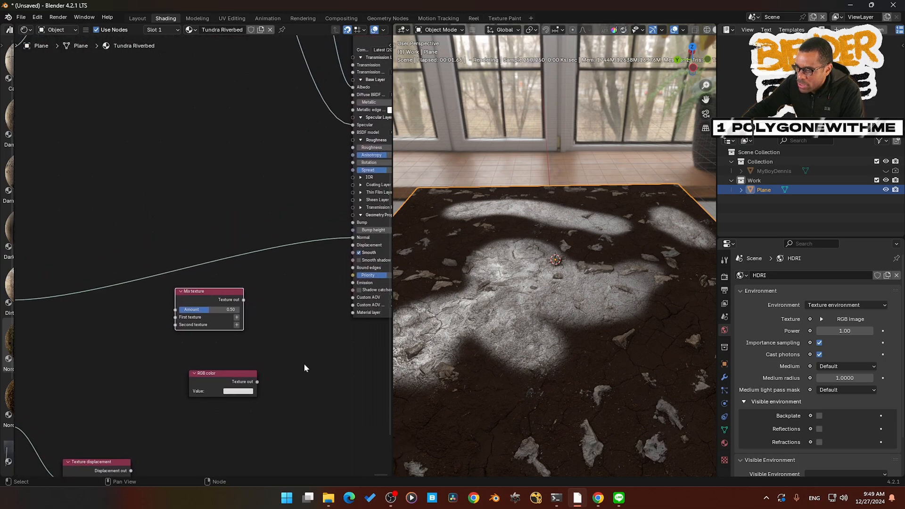
# Step: Insert the Mix texture node into the normal map's link to the Universal material and connect the RGB color to its Second texture input
pyautogui.moveTo(201, 303); pyautogui.dragTo(161, 277)
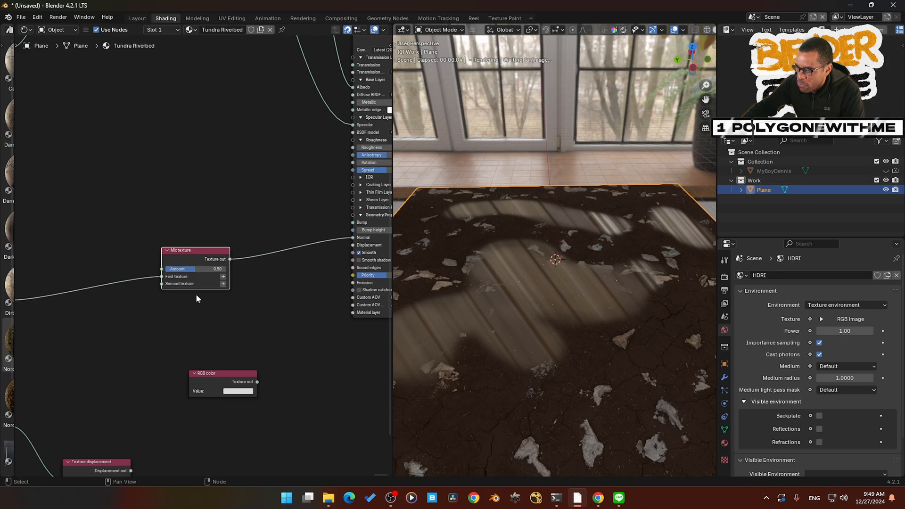
pyautogui.moveTo(210, 304); pyautogui.dragTo(226, 300, button='middle')
pyautogui.moveTo(231, 369); pyautogui.dragTo(179, 280)
pyautogui.moveTo(212, 319); pyautogui.dragTo(255, 329, button='middle')
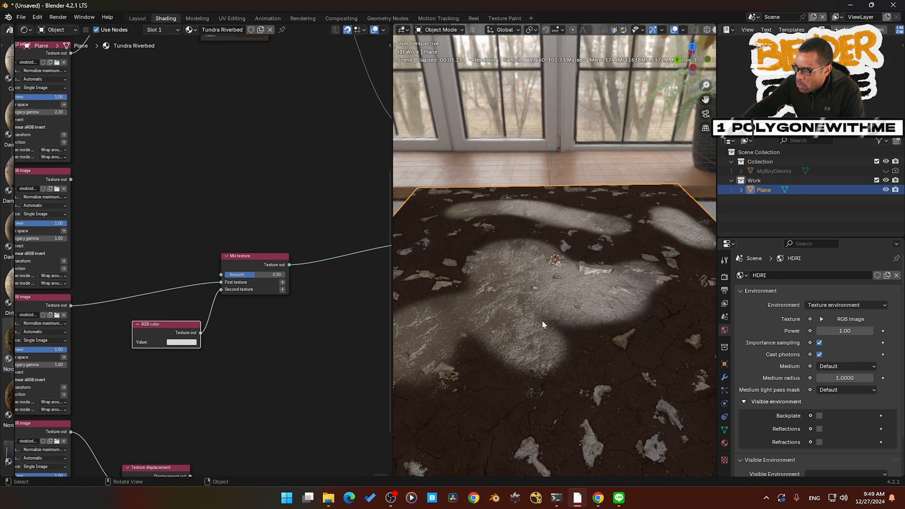
pyautogui.moveTo(279, 359); pyautogui.dragTo(326, 347, button='middle')
pyautogui.click(84, 293)
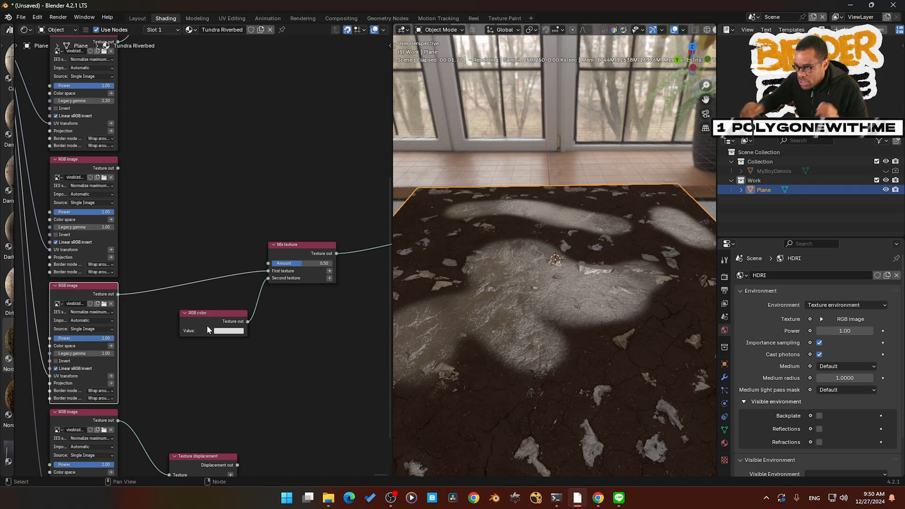
# Step: Move the water RGB image node near the new Mix texture node and connect its Texture out to the Amount input
pyautogui.press('Home')
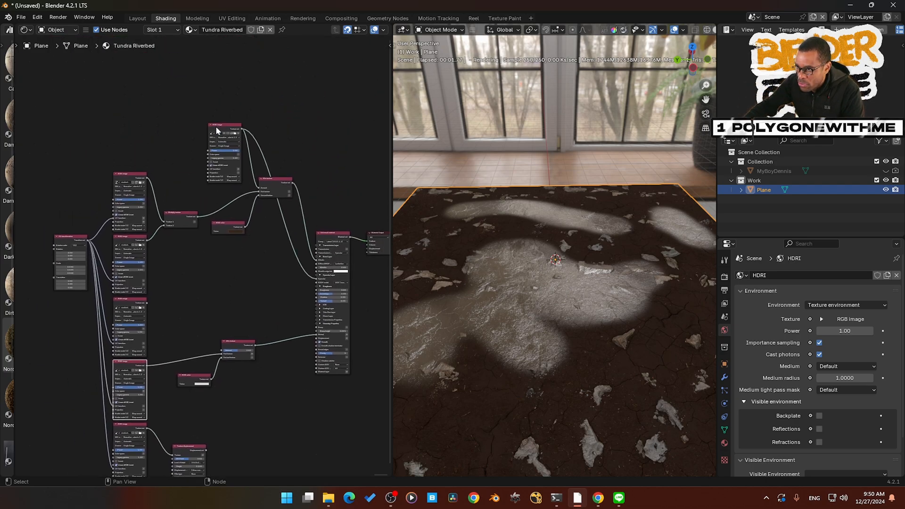
pyautogui.moveTo(216, 126); pyautogui.dragTo(172, 279)
pyautogui.scroll(4, 214, 265)
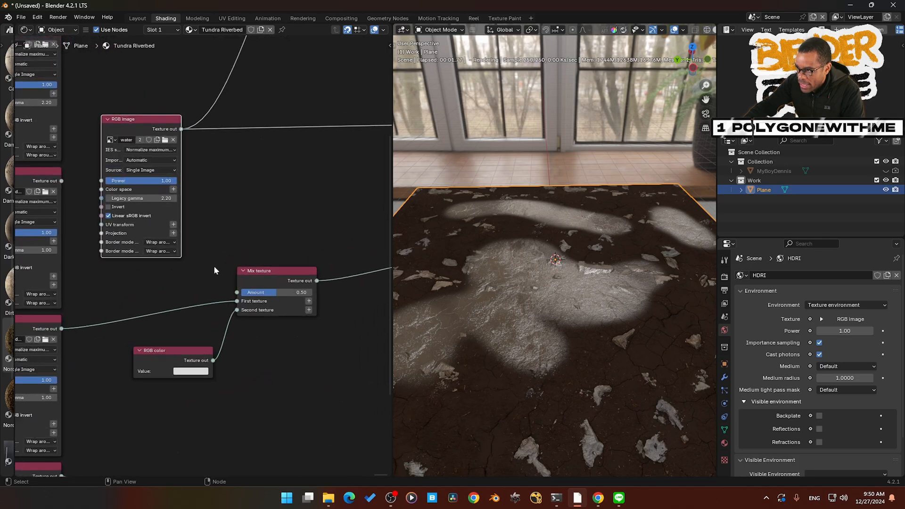
pyautogui.scroll(2, 234, 202)
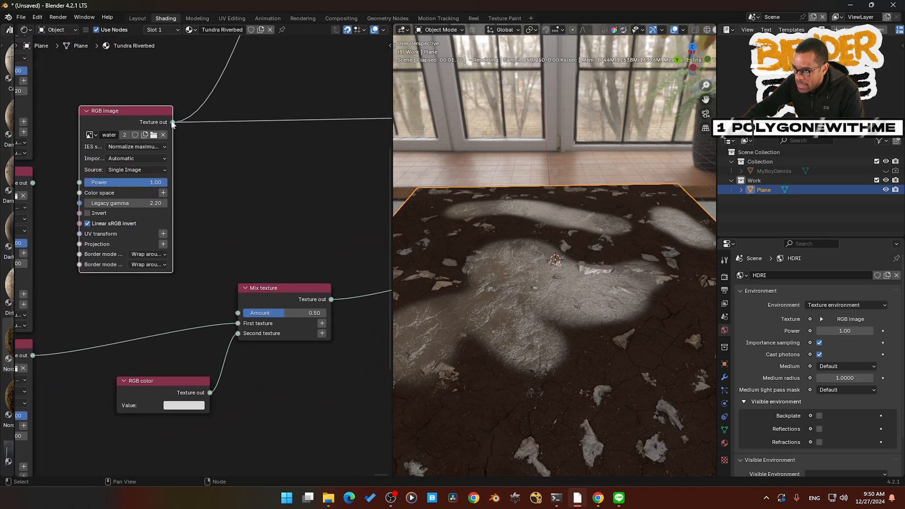
pyautogui.moveTo(173, 122); pyautogui.dragTo(238, 313)
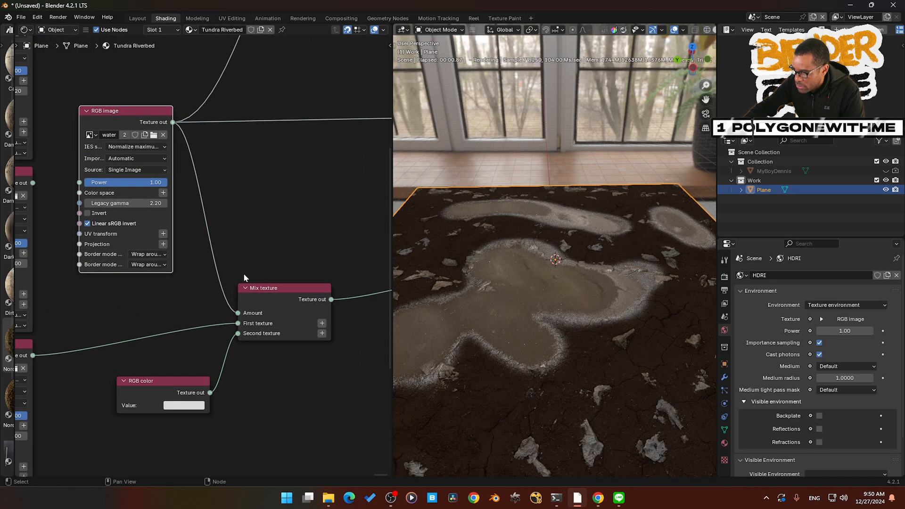
pyautogui.moveTo(464, 337); pyautogui.dragTo(531, 373, button='middle')
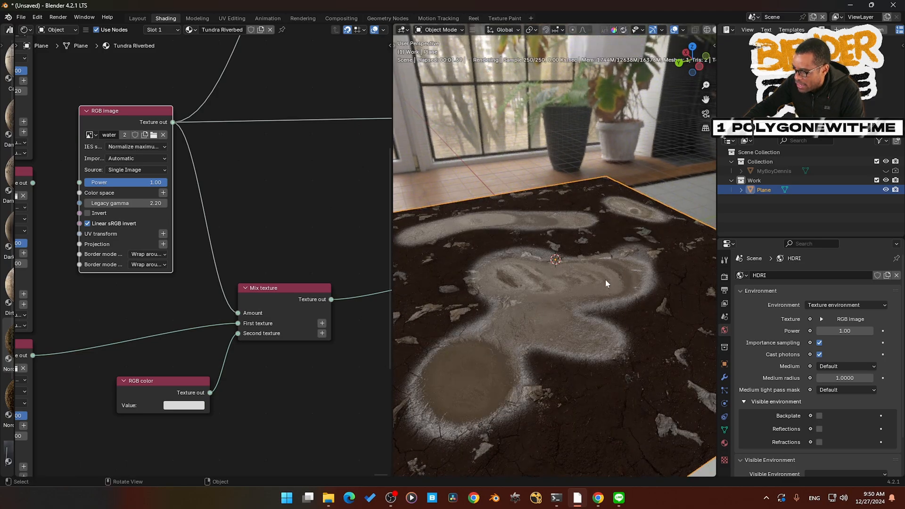
pyautogui.scroll(-5, 195, 295)
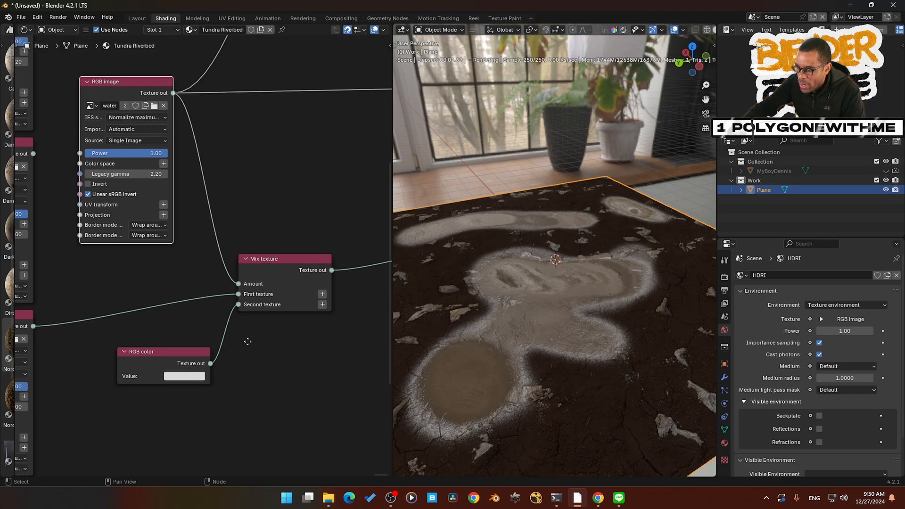
# Step: Set the RGB color node feeding the normal mix to Red 0.5, Green 0.5 and Blue 1
pyautogui.hscroll(-2, 163, 343)
pyautogui.click(216, 320)
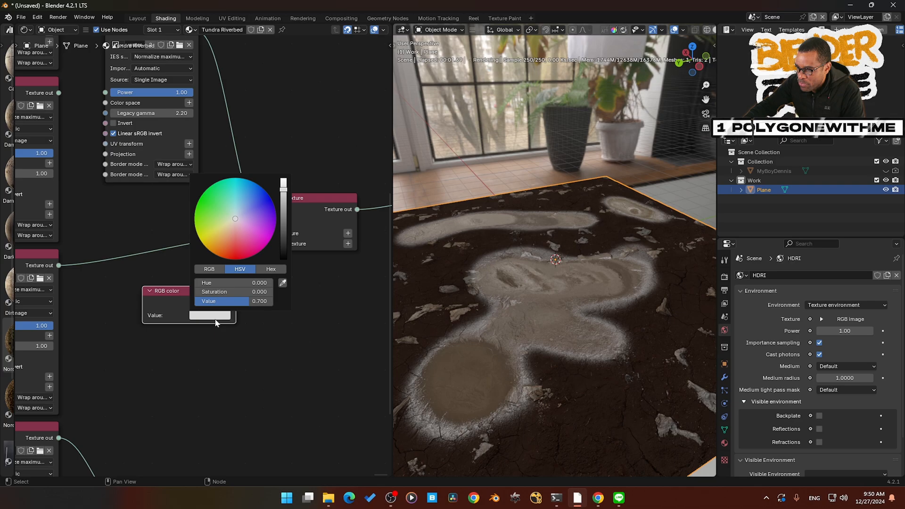
pyautogui.click(211, 270)
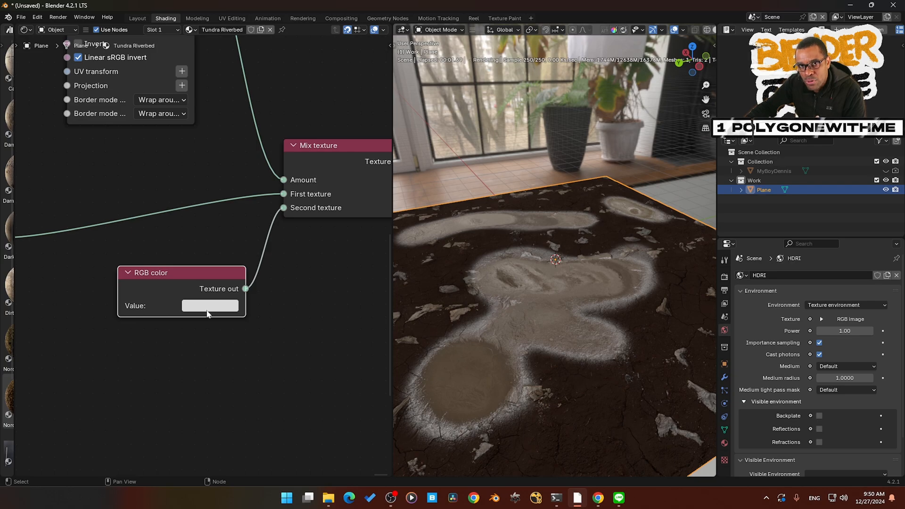
pyautogui.click(207, 313)
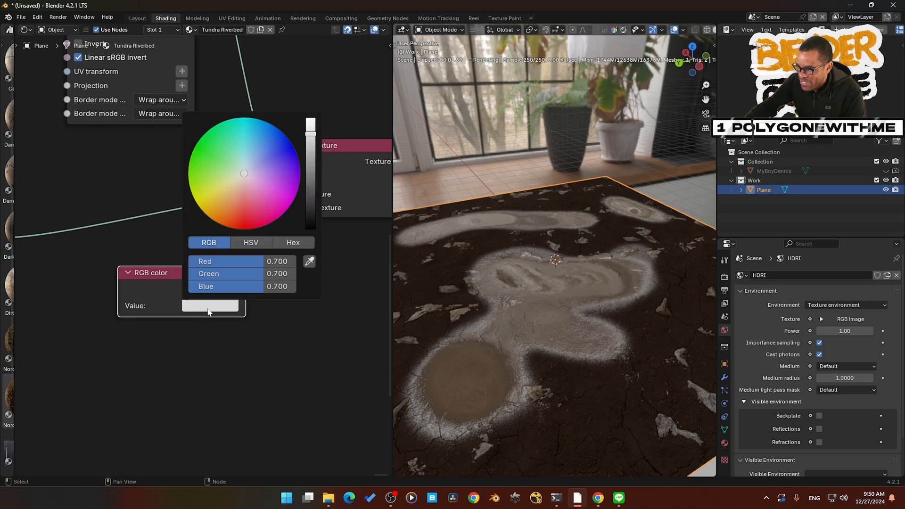
pyautogui.click(247, 261)
pyautogui.press('BackSpace')
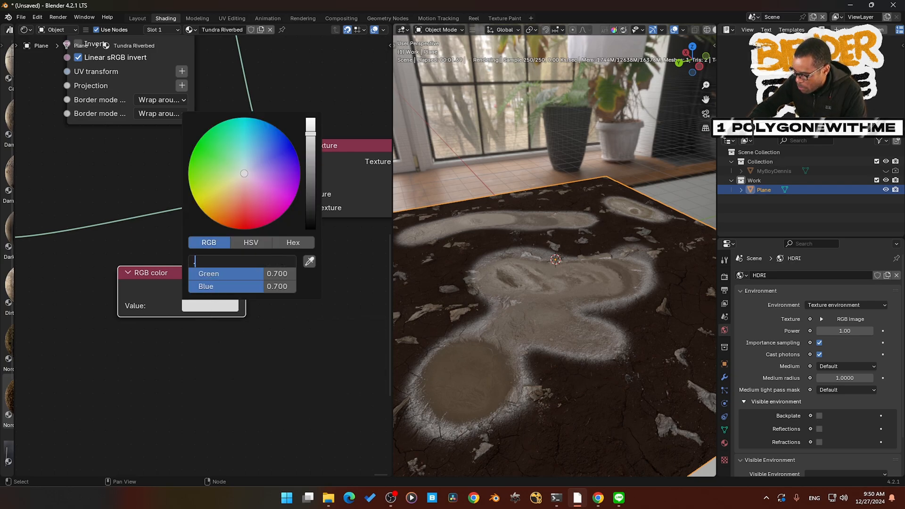
pyautogui.write('.5')
pyautogui.press('Tab')
pyautogui.write('.5')
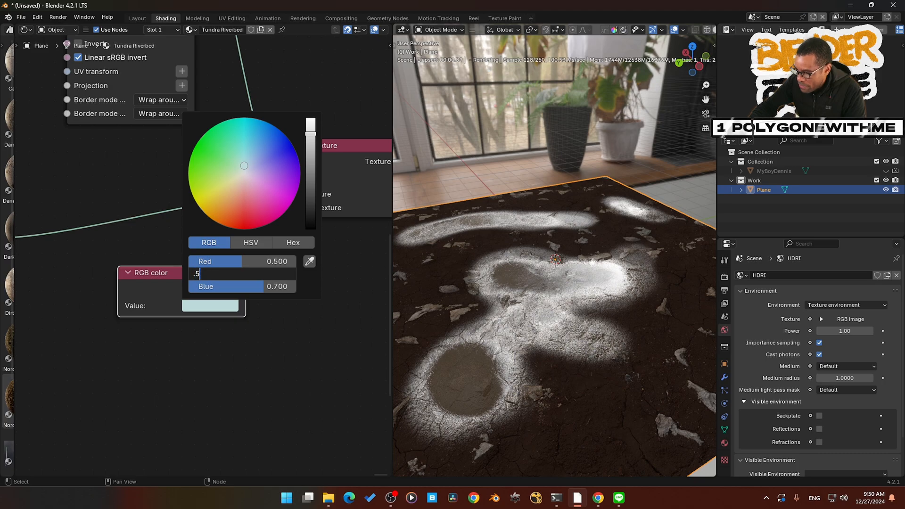
pyautogui.press('Tab')
pyautogui.write('1')
pyautogui.press('Return')
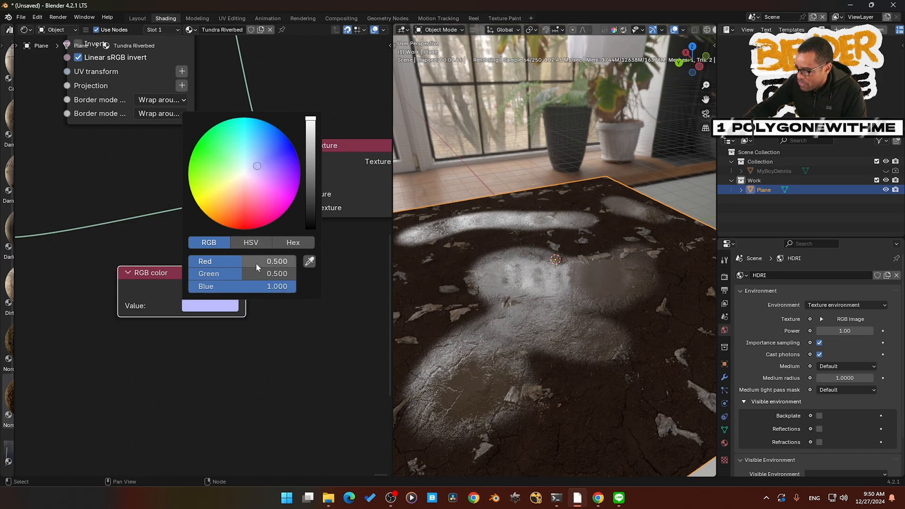
# Step: Inspect the reflections of the wet patches from several angles and review the normal map's mix nodes
pyautogui.scroll(4, 202, 302)
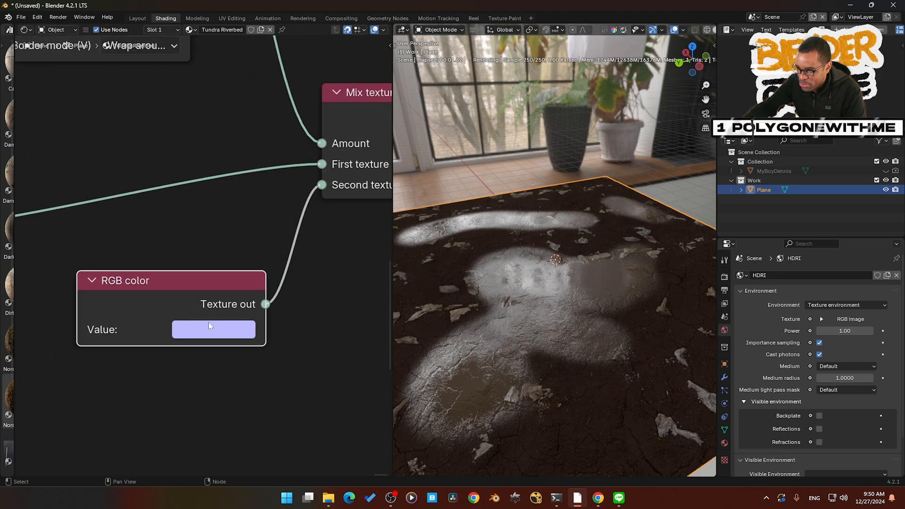
pyautogui.scroll(-5, 200, 284)
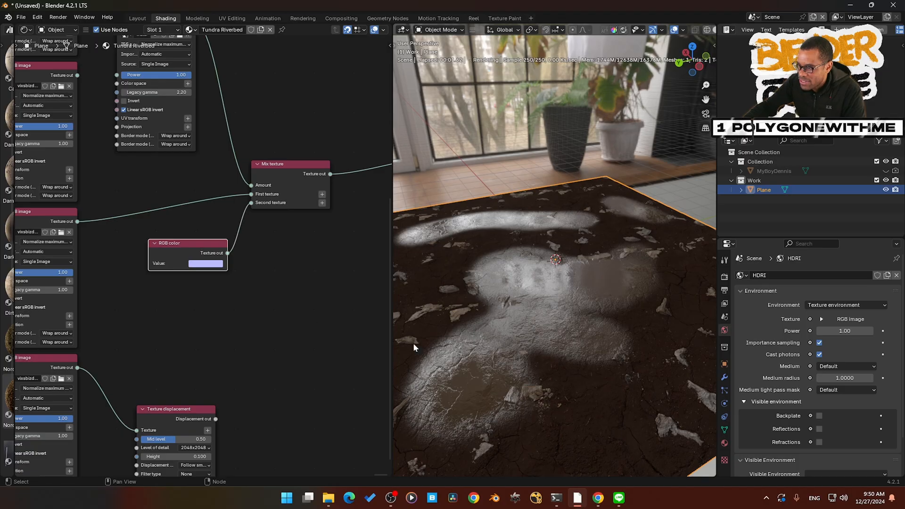
pyautogui.moveTo(413, 346); pyautogui.dragTo(549, 339, button='middle')
pyautogui.moveTo(238, 266); pyautogui.dragTo(243, 281, button='middle')
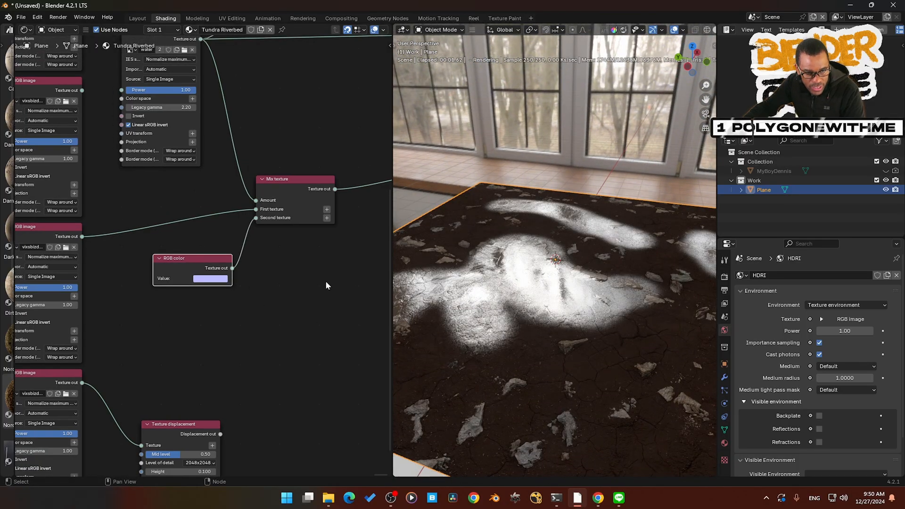
pyautogui.moveTo(471, 302); pyautogui.dragTo(540, 322, button='middle')
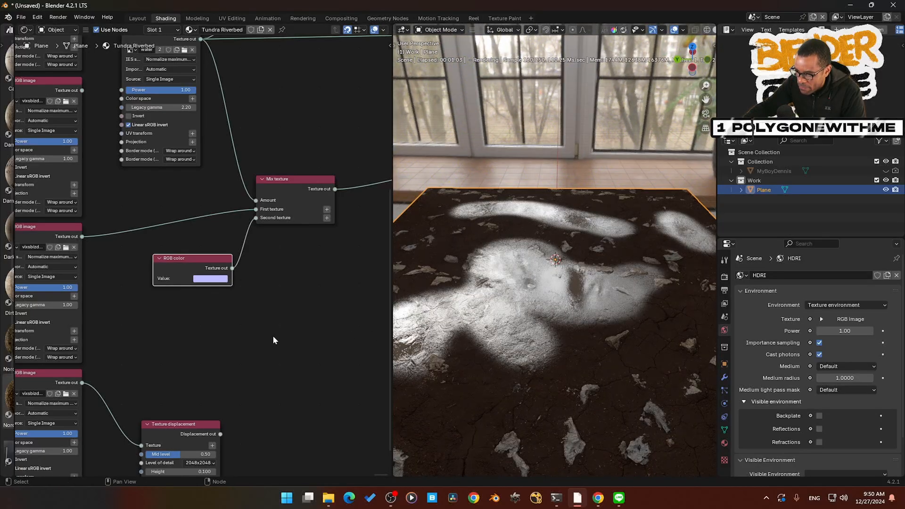
pyautogui.scroll(-4, 298, 313)
pyautogui.scroll(2, 289, 306)
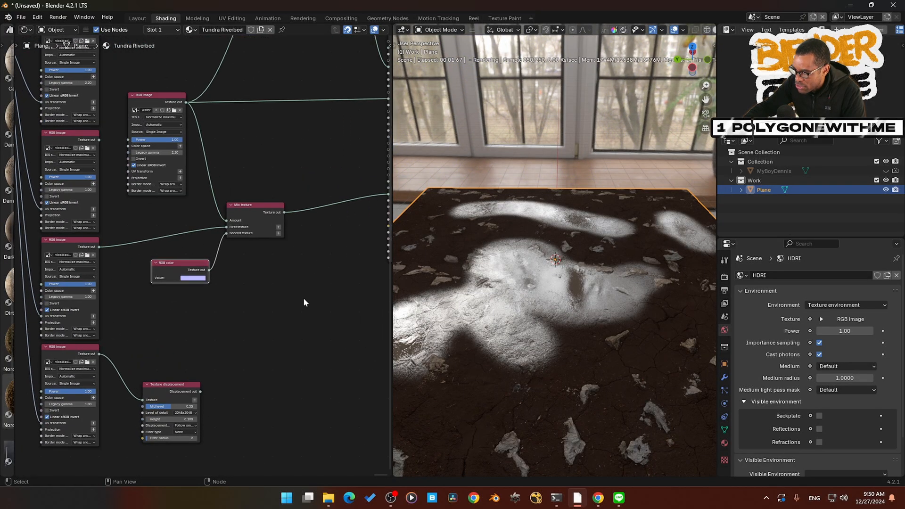
pyautogui.scroll(3, 279, 317)
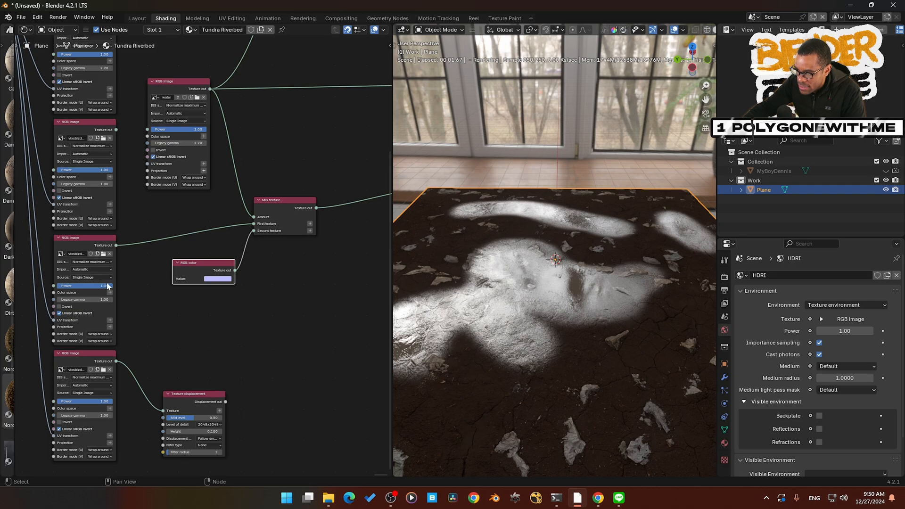
# Step: Widen the normal map's RGB image node and reposition the RGB color node beside the Mix texture node
pyautogui.scroll(3, 239, 329)
pyautogui.click(129, 264)
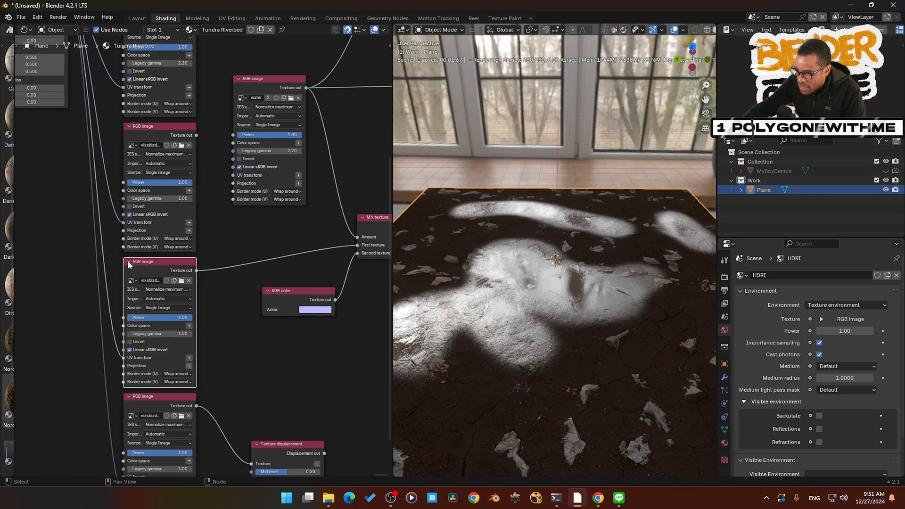
pyautogui.moveTo(124, 272); pyautogui.dragTo(82, 276)
pyautogui.moveTo(226, 354); pyautogui.dragTo(196, 351, button='middle')
pyautogui.moveTo(328, 356); pyautogui.dragTo(214, 365, button='middle')
pyautogui.moveTo(158, 309); pyautogui.dragTo(150, 299)
# Step: Inspect the puddle reflections on the plane and move the water RGB image node back up above the Multiply texture node
pyautogui.moveTo(591, 378); pyautogui.dragTo(554, 370, button='middle')
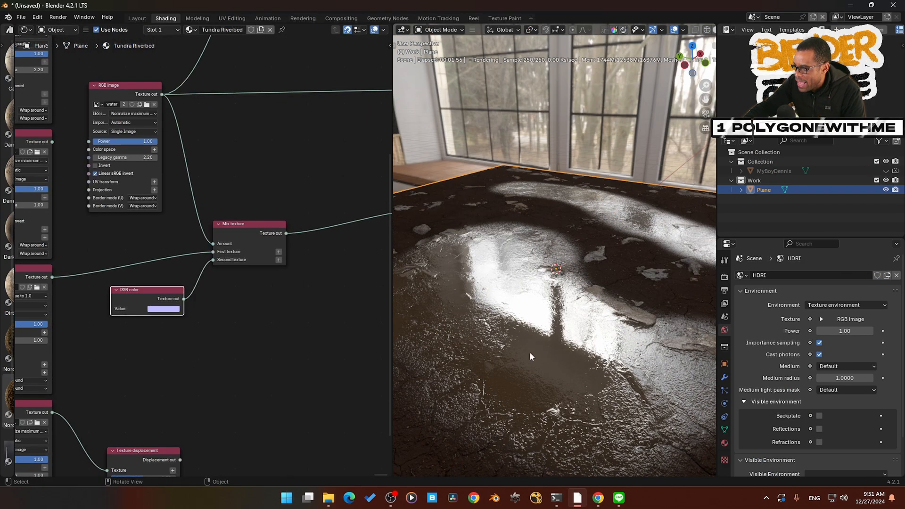
pyautogui.scroll(-3, 570, 379)
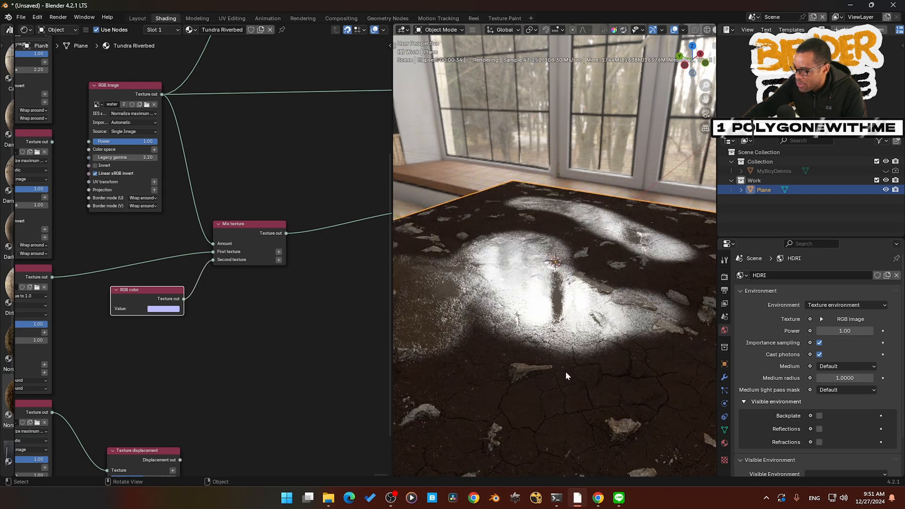
pyautogui.moveTo(243, 180); pyautogui.dragTo(234, 211, button='middle')
pyautogui.moveTo(475, 235); pyautogui.dragTo(550, 319, button='middle')
pyautogui.click(115, 120)
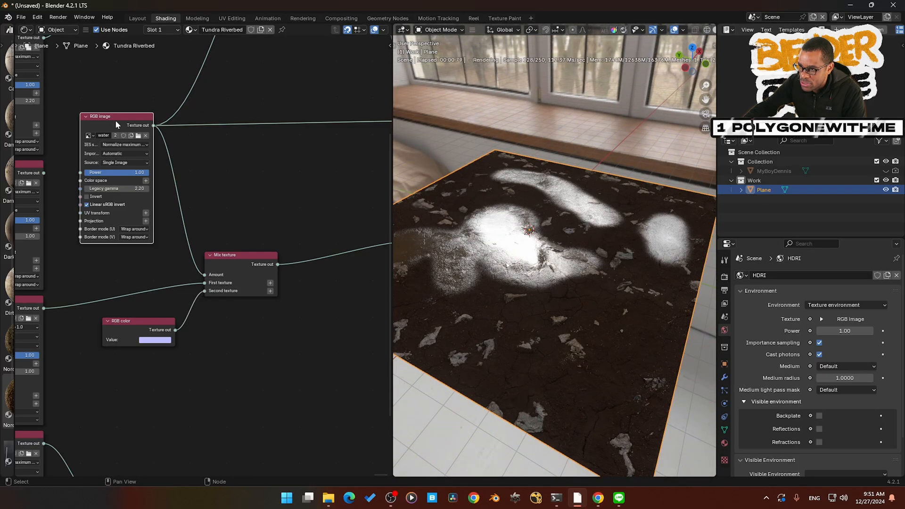
pyautogui.scroll(-8, 270, 276)
pyautogui.moveTo(234, 190); pyautogui.dragTo(262, 302, button='middle')
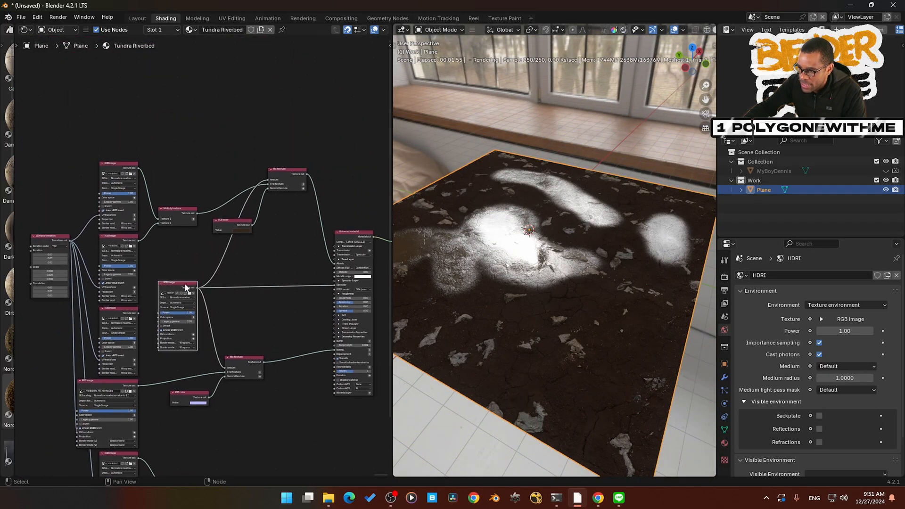
pyautogui.moveTo(188, 302); pyautogui.dragTo(192, 127)
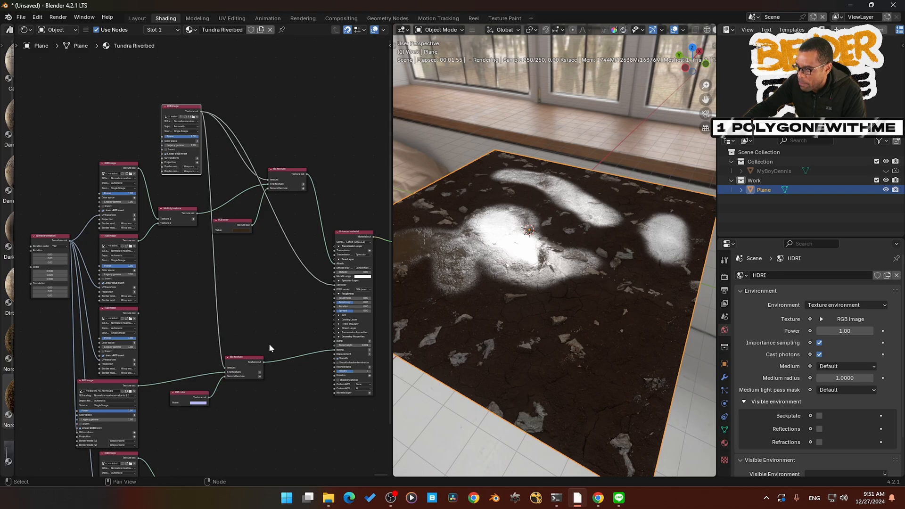
# Step: Tidy the normal branch by repositioning its Mix texture node and the bluish RGB color node
pyautogui.moveTo(269, 348); pyautogui.dragTo(256, 284, button='middle')
pyautogui.scroll(4, 231, 320)
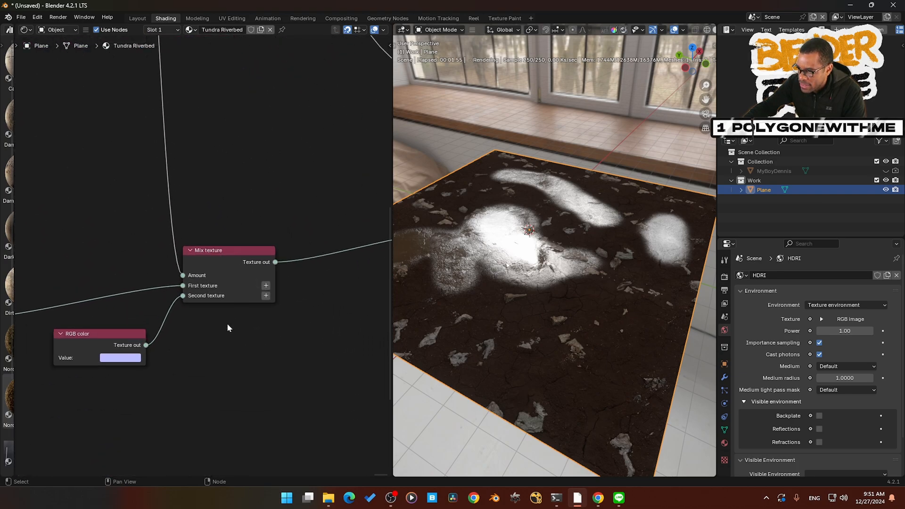
pyautogui.scroll(1, 204, 302)
pyautogui.moveTo(209, 253); pyautogui.dragTo(232, 241)
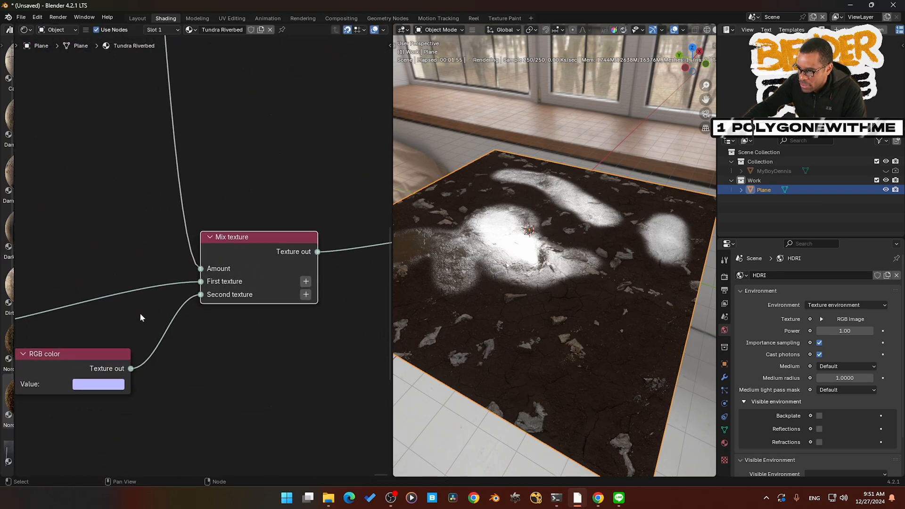
pyautogui.moveTo(238, 365); pyautogui.dragTo(326, 358, button='middle')
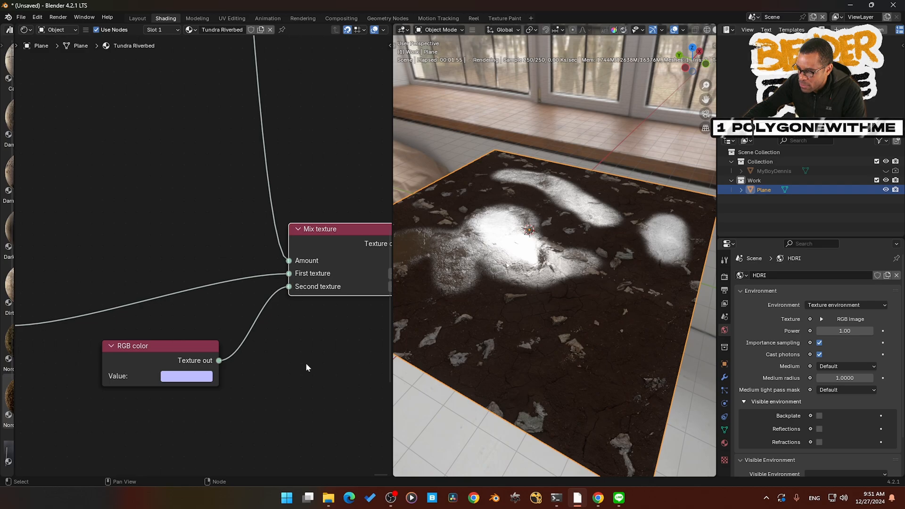
pyautogui.moveTo(166, 357); pyautogui.dragTo(154, 333)
# Step: Review the links from the normal map and flat color through the Mix texture node into the Universal material's Normal input
pyautogui.moveTo(342, 315); pyautogui.dragTo(218, 319, button='middle')
pyautogui.moveTo(295, 316); pyautogui.dragTo(146, 332, button='middle')
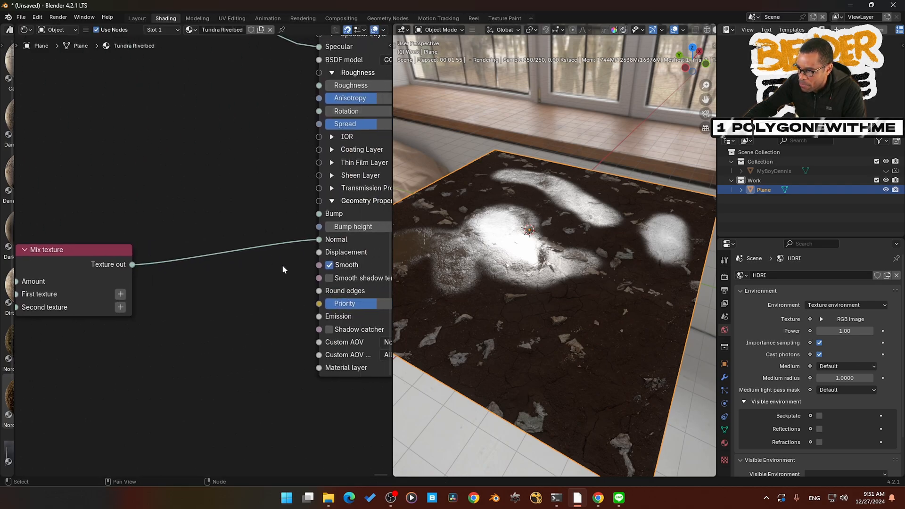
pyautogui.scroll(-3, 278, 266)
pyautogui.moveTo(161, 280); pyautogui.dragTo(220, 258, button='middle')
pyautogui.moveTo(61, 280); pyautogui.dragTo(325, 256, button='middle')
pyautogui.scroll(-1, 183, 269)
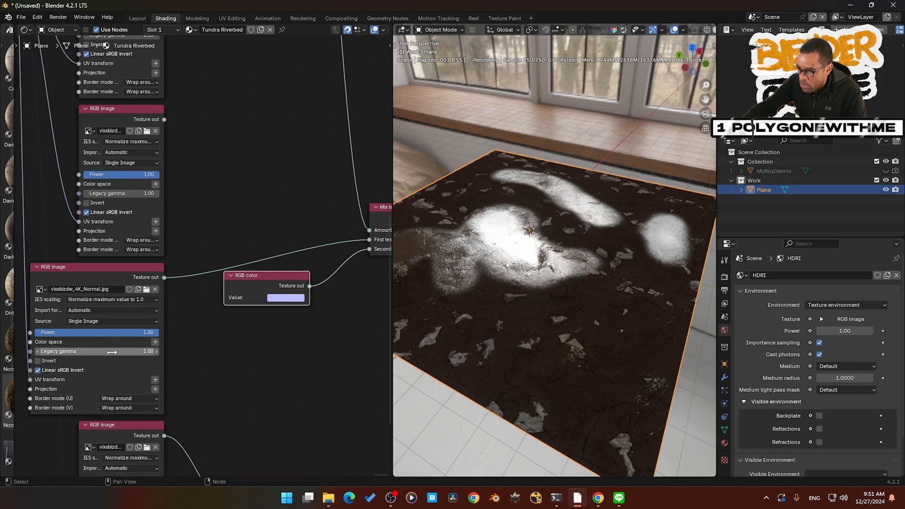
pyautogui.scroll(-5, 191, 351)
pyautogui.moveTo(254, 333); pyautogui.dragTo(213, 308, button='middle')
pyautogui.scroll(-3, 248, 331)
pyautogui.scroll(-2, 675, 29)
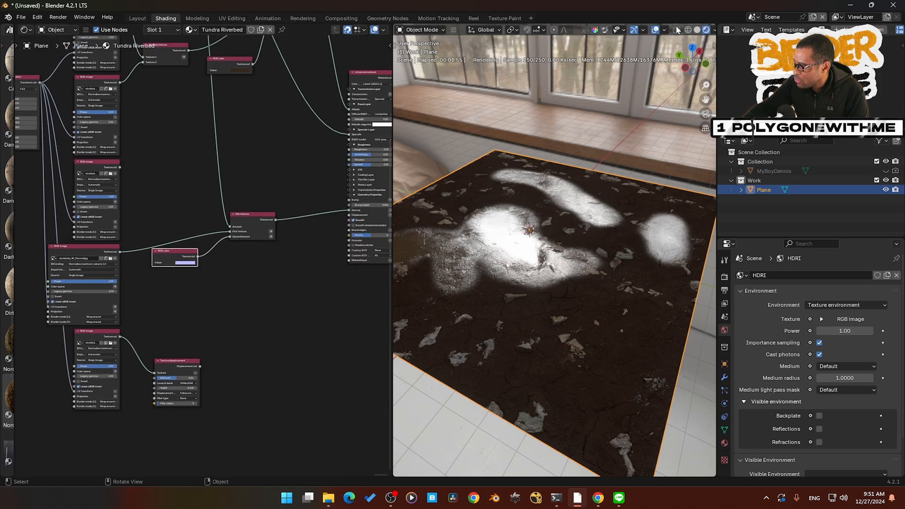
# Step: In the Texture Paint workspace, paint a new white puddle on the water mask over the plane's empty front area, using solid shading
pyautogui.click(504, 18)
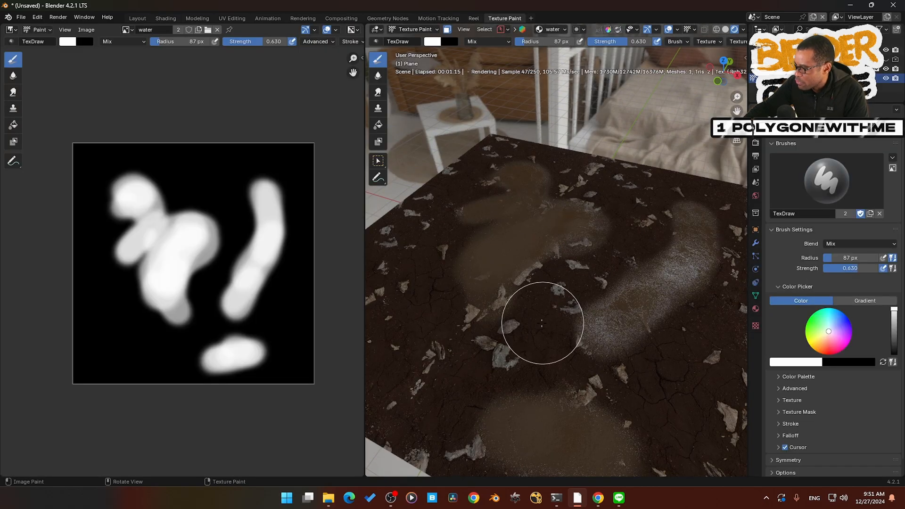
pyautogui.moveTo(611, 311)
pyautogui.mouseDown(button='middle')
pyautogui.moveTo(676, 301)
pyautogui.moveTo(608, 296)
pyautogui.mouseUp(button='middle')
pyautogui.moveTo(614, 335)
pyautogui.keyDown('shift'); pyautogui.mouseDown(button='middle')
pyautogui.moveTo(506, 273)
pyautogui.moveTo(547, 295)
pyautogui.mouseUp(button='middle'); pyautogui.keyUp('shift')
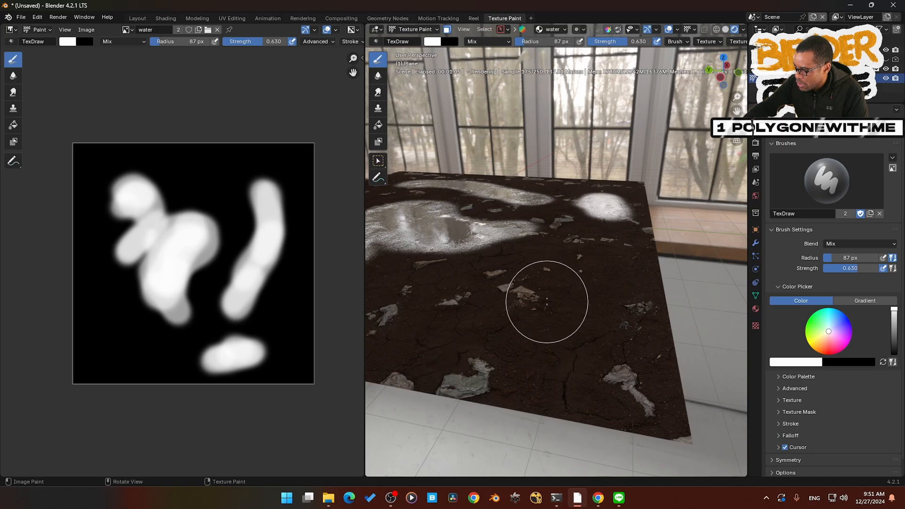
pyautogui.click(559, 304)
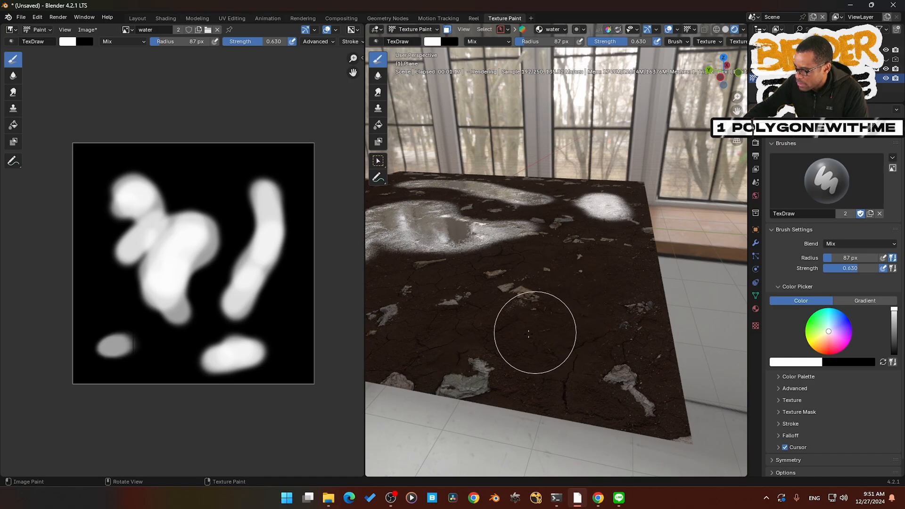
pyautogui.moveTo(519, 324)
pyautogui.mouseDown(button='middle')
pyautogui.moveTo(542, 325)
pyautogui.moveTo(478, 306)
pyautogui.moveTo(561, 330)
pyautogui.mouseUp(button='middle')
pyautogui.click(724, 29)
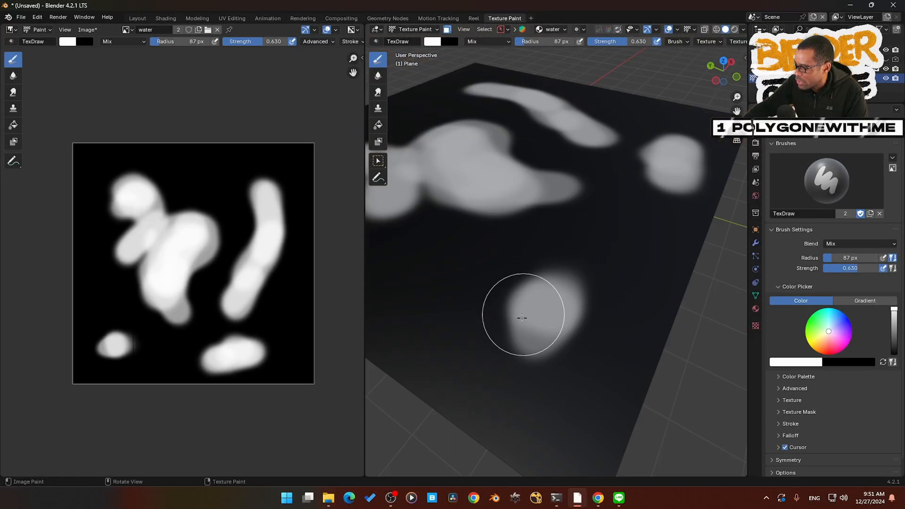
pyautogui.moveTo(513, 316)
pyautogui.mouseDown()
pyautogui.moveTo(503, 349)
pyautogui.moveTo(590, 299)
pyautogui.moveTo(477, 313)
pyautogui.moveTo(589, 370)
pyautogui.moveTo(516, 247)
pyautogui.moveTo(529, 323)
pyautogui.moveTo(522, 312)
pyautogui.moveTo(542, 316)
pyautogui.mouseUp()
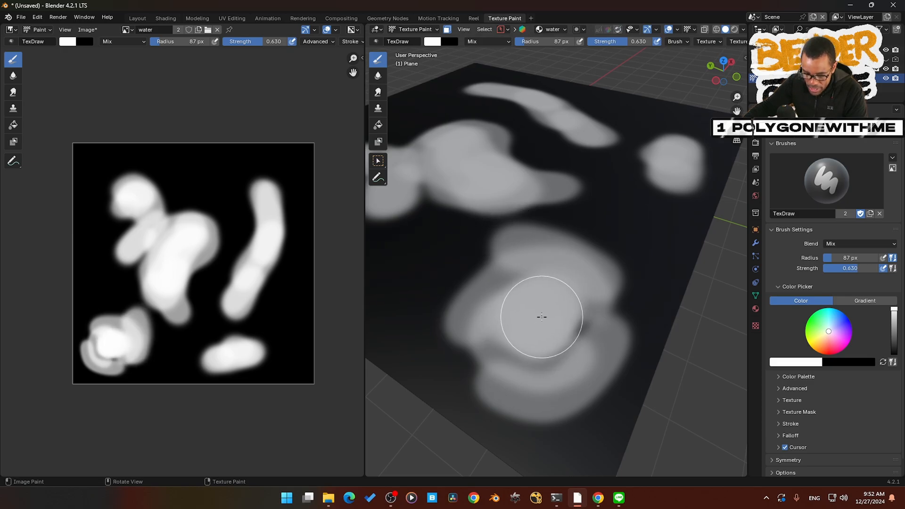
# Step: Raise the brush strength to 1.000 and fill the new puddle's center with solid white
pyautogui.hotkey('shift', 'f')
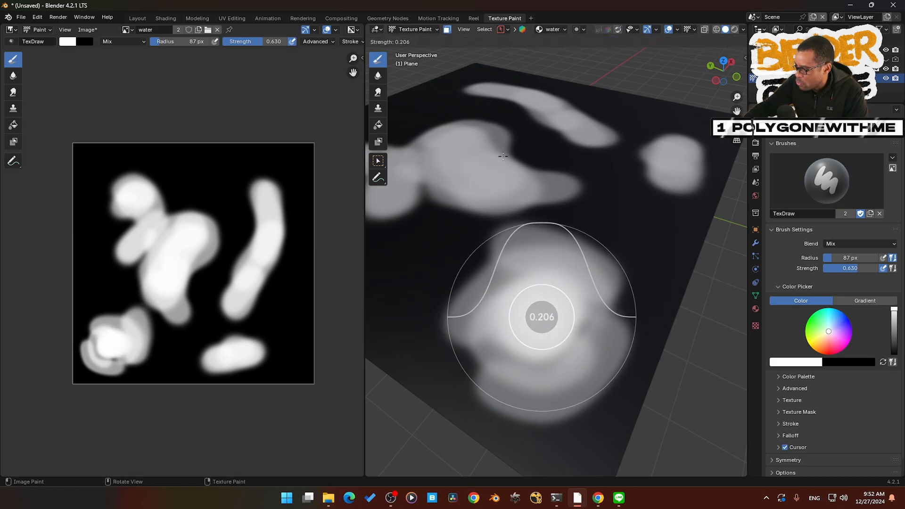
pyautogui.click(509, 317)
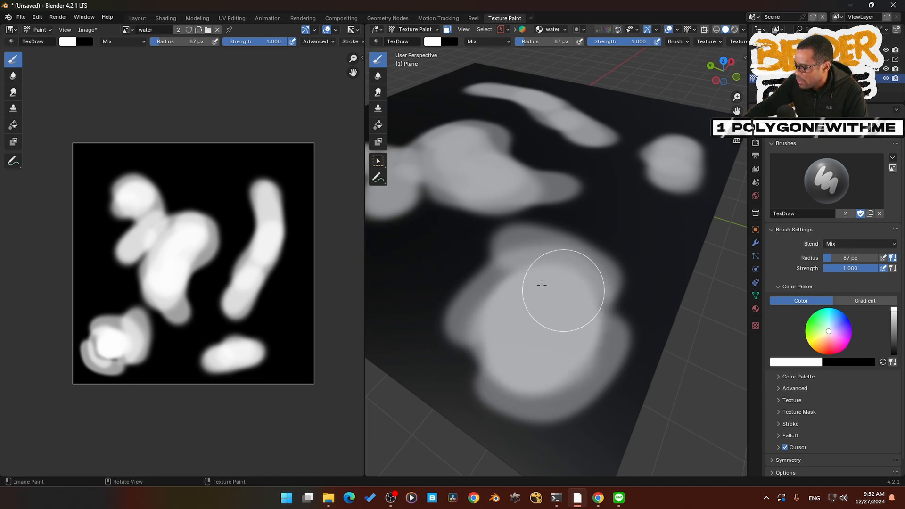
pyautogui.moveTo(554, 317); pyautogui.dragTo(549, 388)
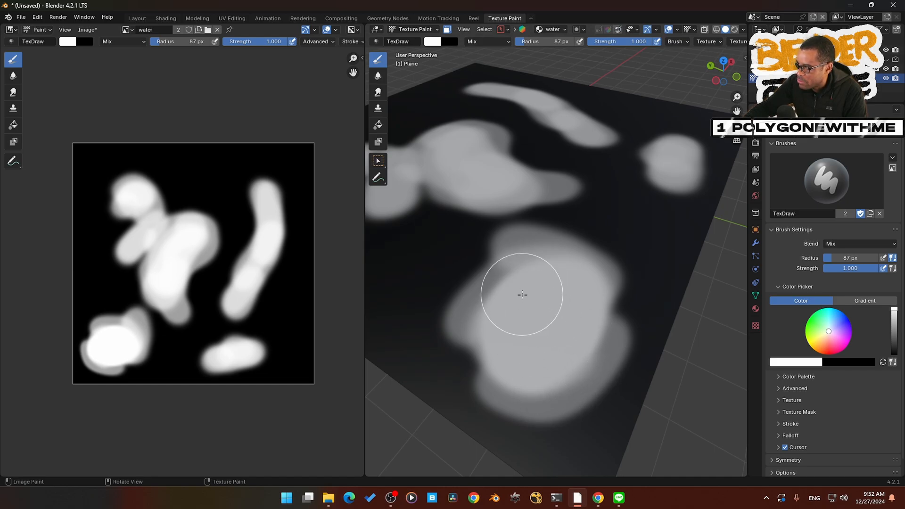
# Step: Save the painted water image and preview the new puddle's reflections in rendered shading
pyautogui.click(87, 30)
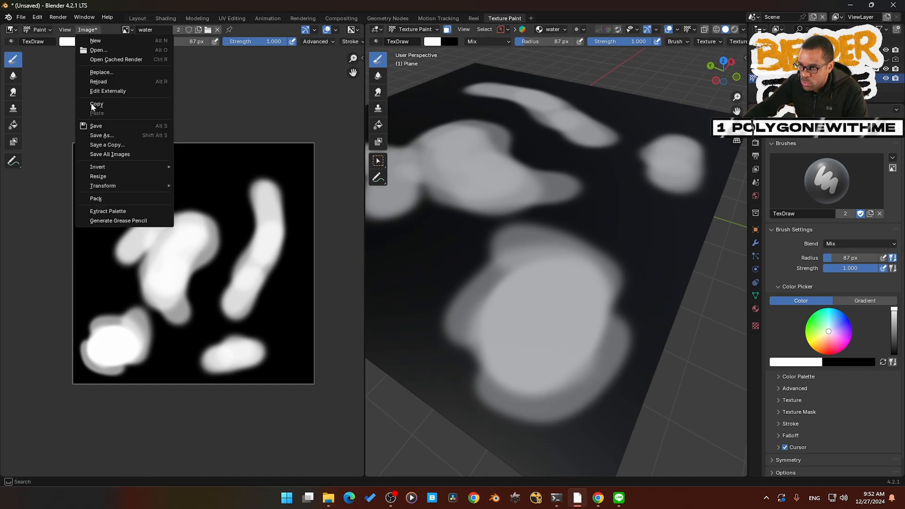
pyautogui.click(99, 126)
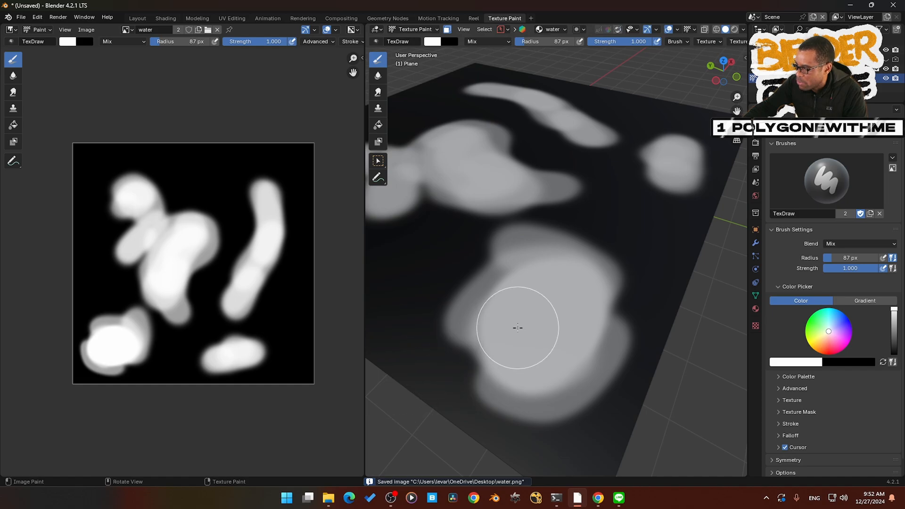
pyautogui.click(737, 31)
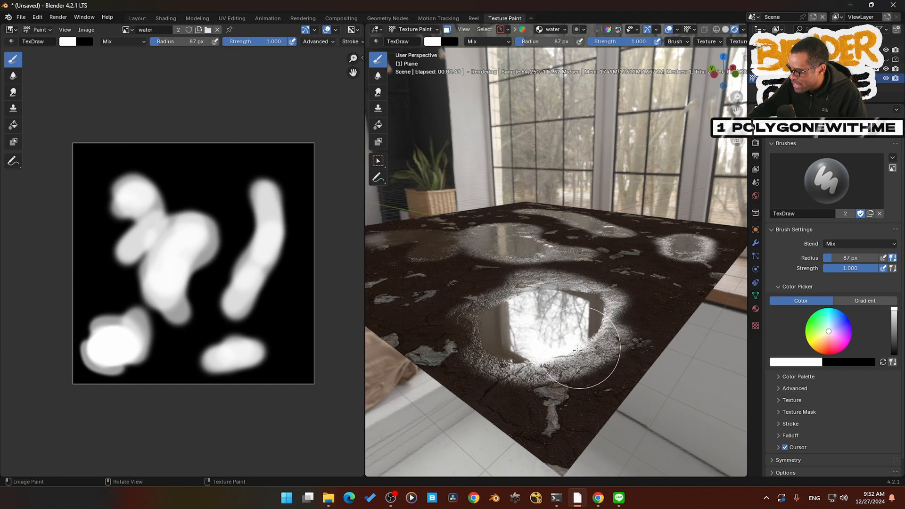
pyautogui.moveTo(586, 364)
pyautogui.mouseDown(button='middle')
pyautogui.moveTo(612, 377)
pyautogui.moveTo(586, 338)
pyautogui.moveTo(542, 358)
pyautogui.moveTo(533, 325)
pyautogui.moveTo(513, 334)
pyautogui.moveTo(504, 369)
pyautogui.mouseUp(button='middle')
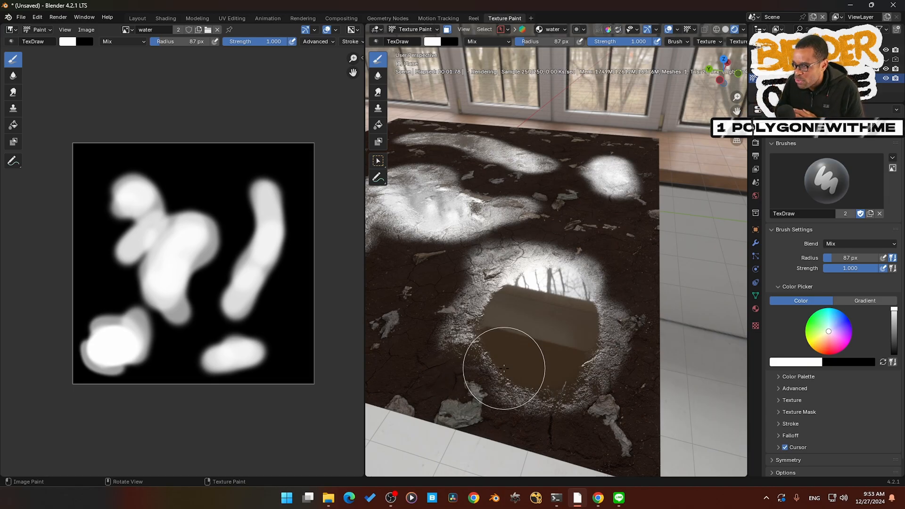
pyautogui.moveTo(504, 368)
pyautogui.mouseDown(button='middle')
pyautogui.moveTo(509, 358)
pyautogui.moveTo(493, 344)
pyautogui.moveTo(541, 363)
pyautogui.moveTo(528, 363)
pyautogui.moveTo(525, 375)
pyautogui.mouseUp(button='middle')
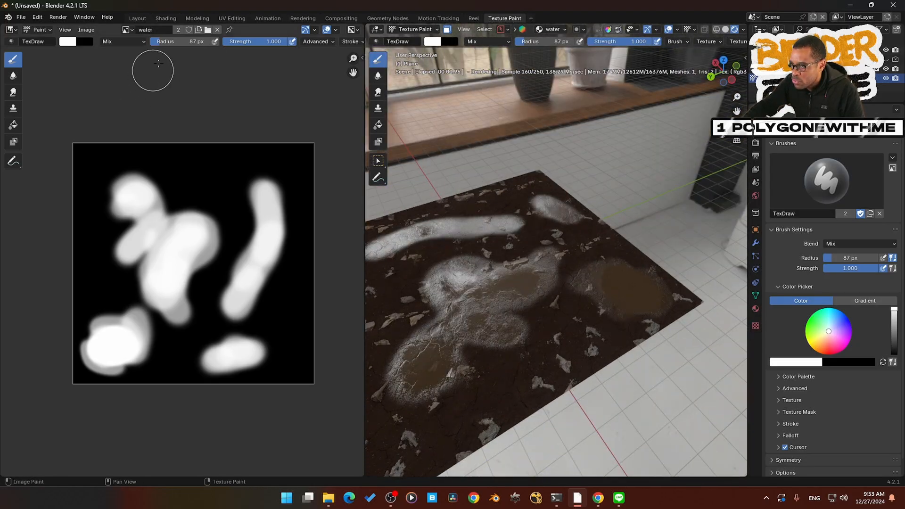
# Step: In the Shading workspace's World nodes, replace the environment's RGB image with the outdoor airfield HDRI and check the puddle reflections
pyautogui.click(167, 18)
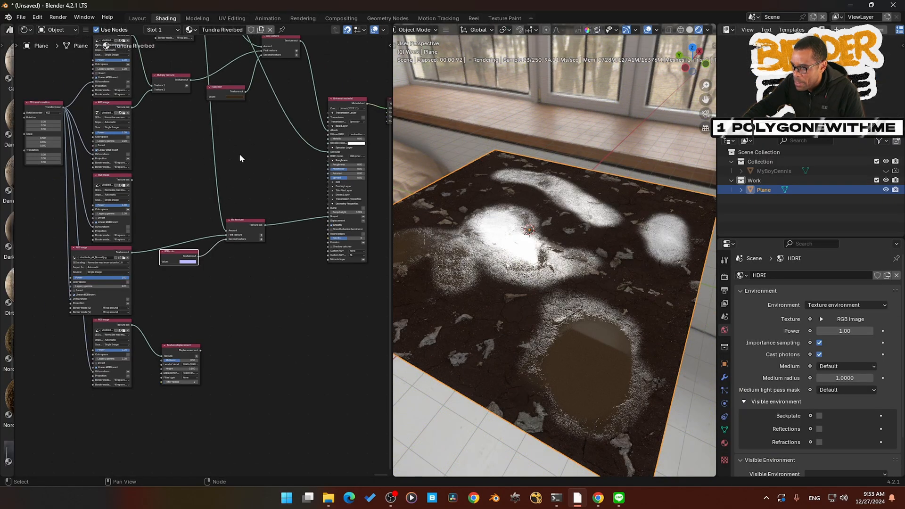
pyautogui.scroll(3, 226, 246)
pyautogui.moveTo(518, 325); pyautogui.dragTo(509, 305, button='middle')
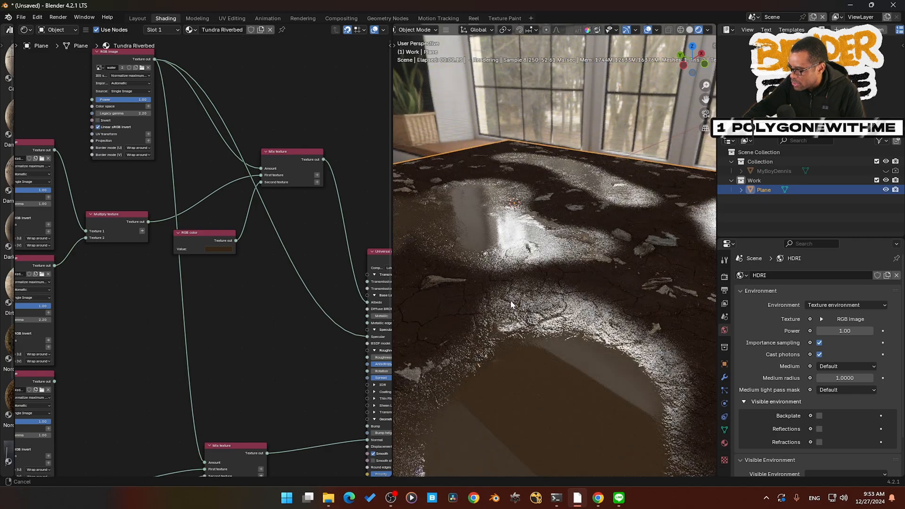
pyautogui.moveTo(401, 262); pyautogui.dragTo(442, 233, button='middle')
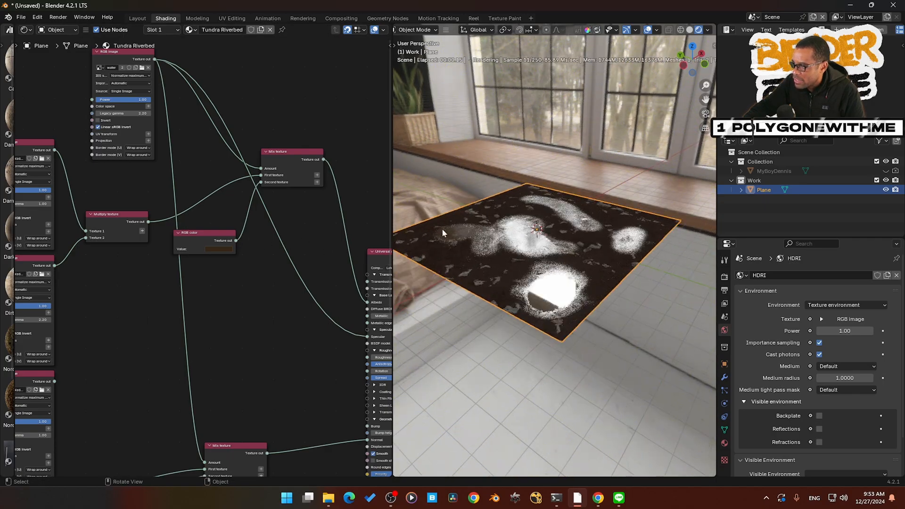
pyautogui.click(58, 63)
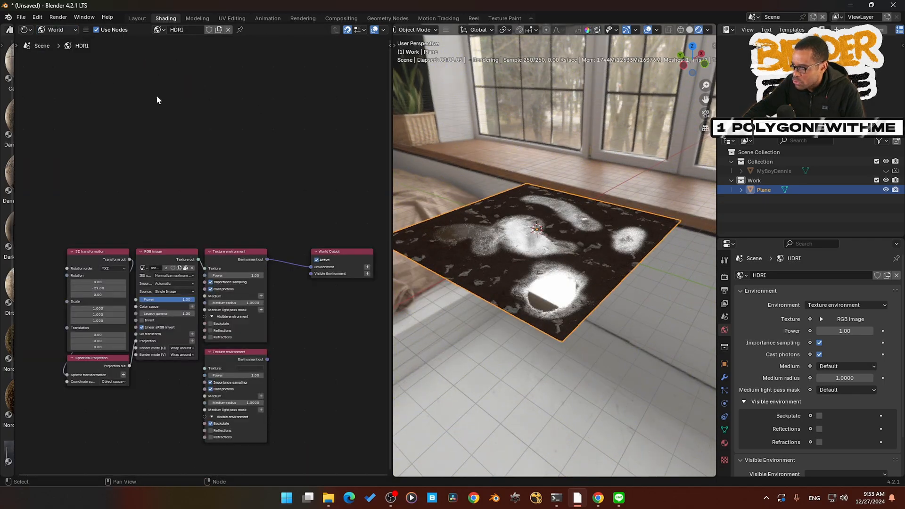
pyautogui.click(192, 268)
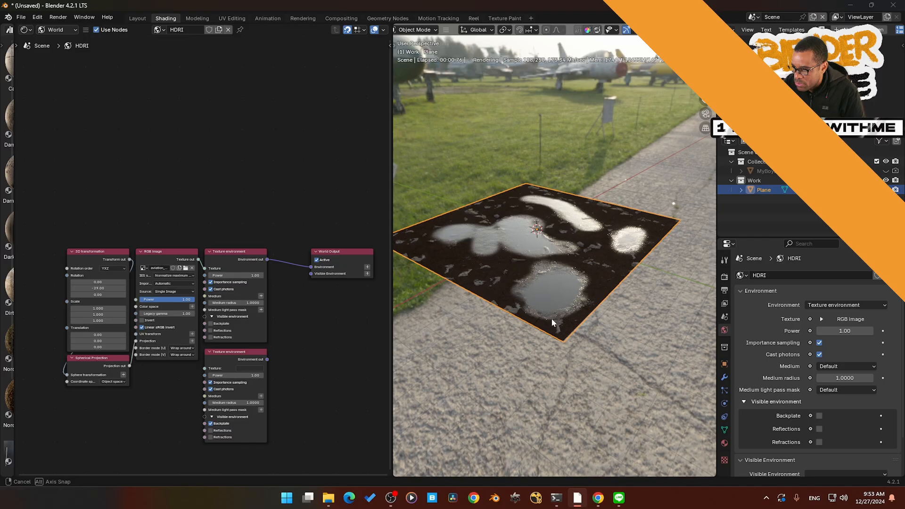
pyautogui.moveTo(553, 321); pyautogui.dragTo(593, 341, button='middle')
pyautogui.scroll(4, 585, 327)
pyautogui.scroll(5, 592, 340)
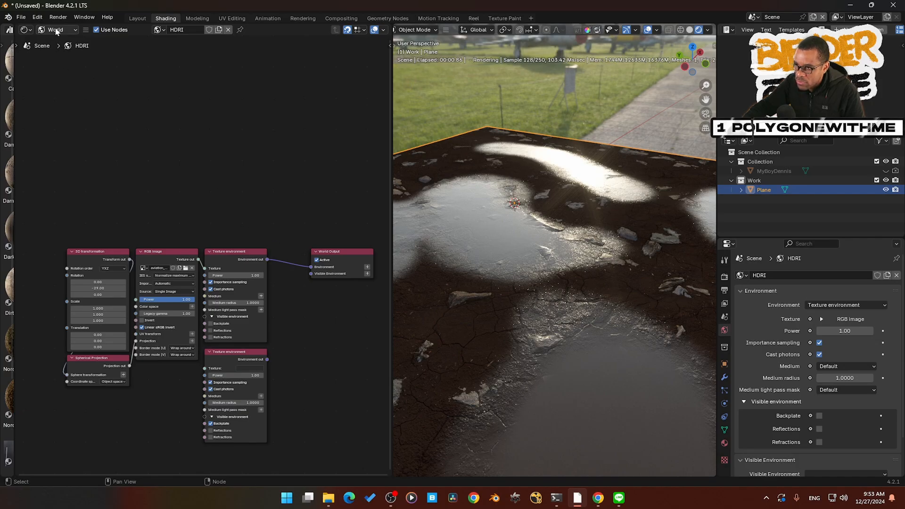
# Step: Return to the object's Tundra Riverbed material and change the puddle RGB color node from brown to dark green
pyautogui.click(59, 53)
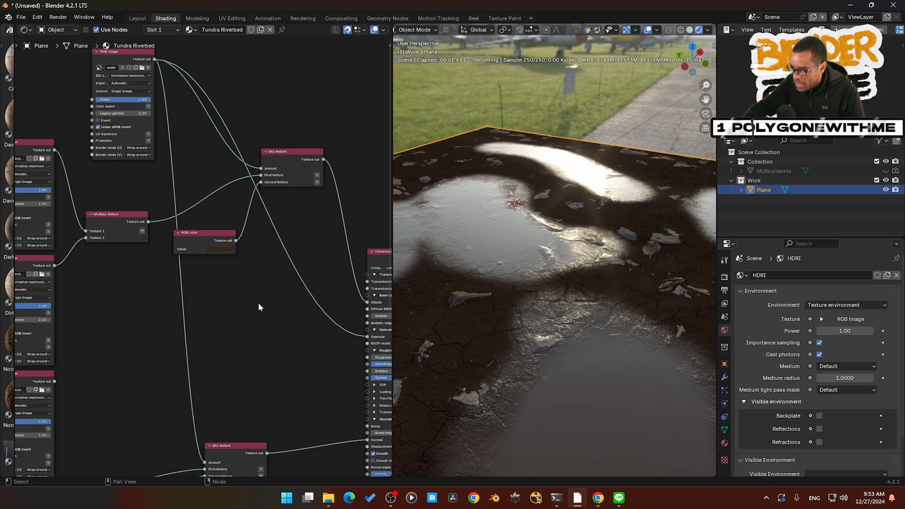
pyautogui.scroll(5, 258, 308)
pyautogui.click(222, 147)
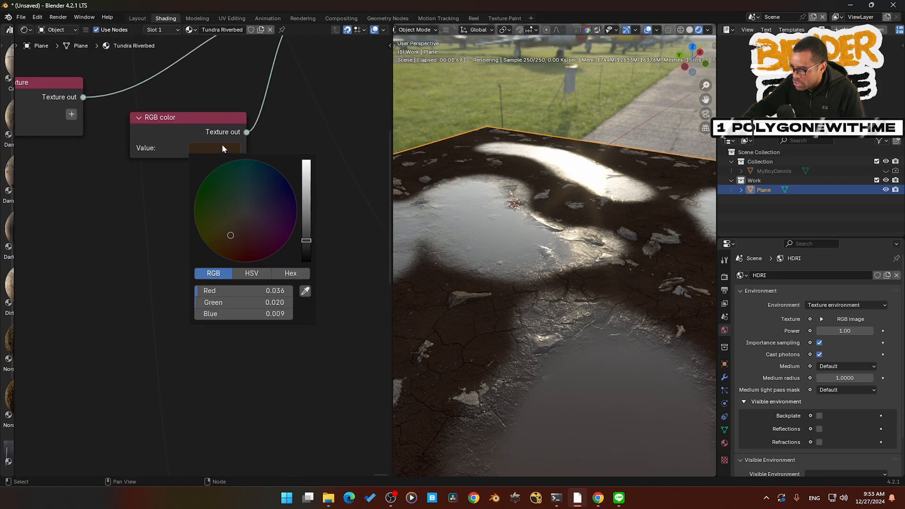
pyautogui.moveTo(238, 229); pyautogui.dragTo(210, 213)
pyautogui.moveTo(461, 373); pyautogui.dragTo(553, 361, button='middle')
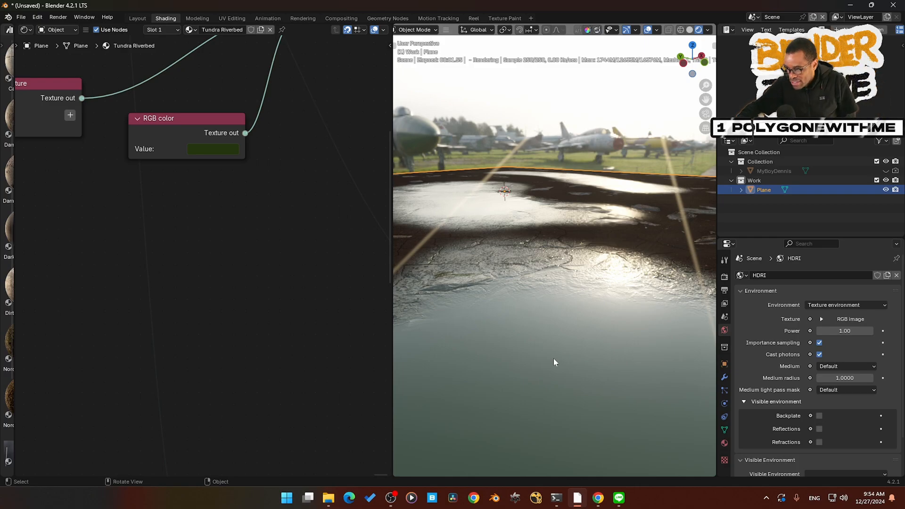
pyautogui.scroll(-5, 561, 353)
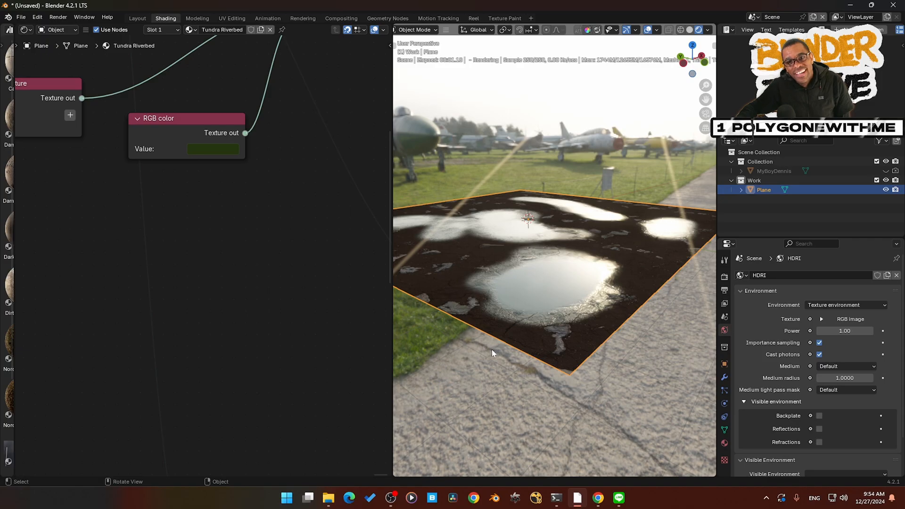
pyautogui.moveTo(535, 304); pyautogui.dragTo(546, 334, button='middle')
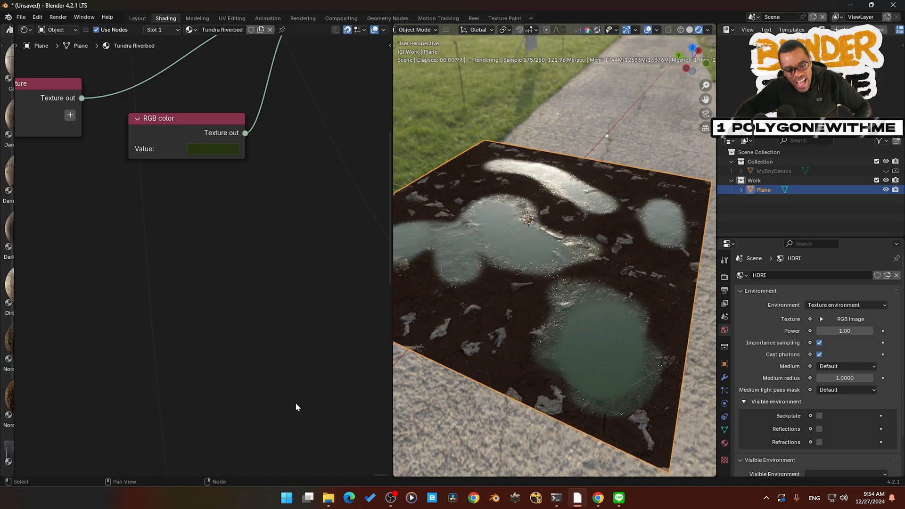